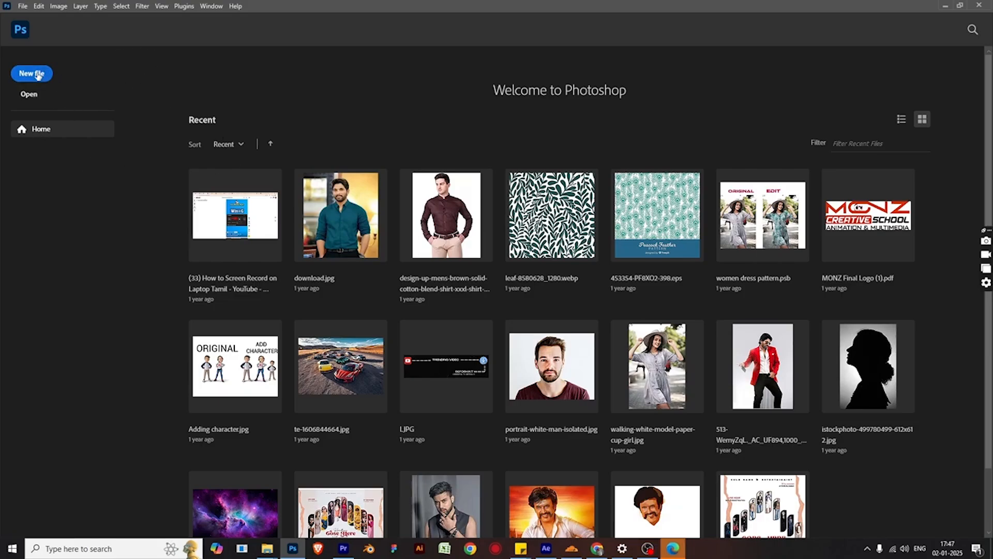
# Start setting up a new document.
pyautogui.click(32, 74)
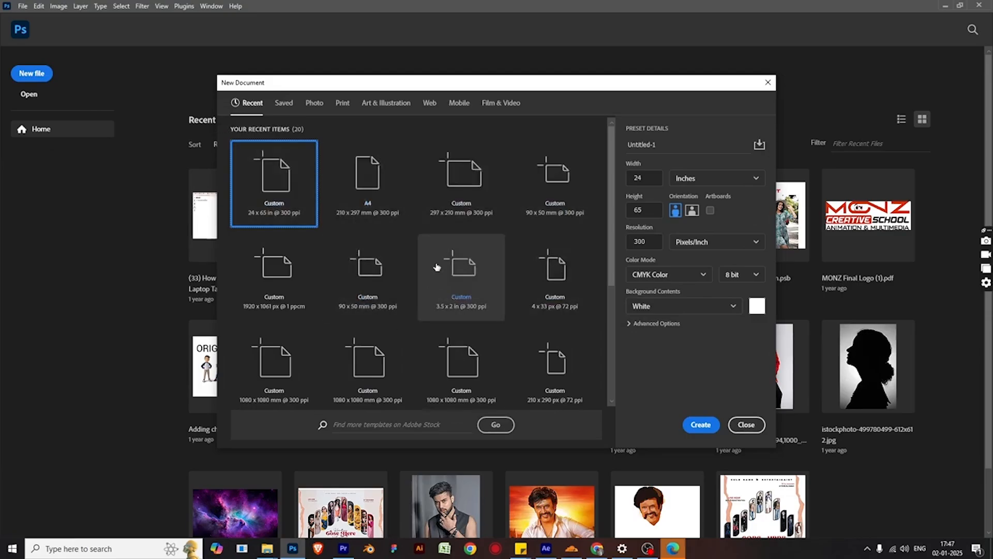
pyautogui.click(634, 178)
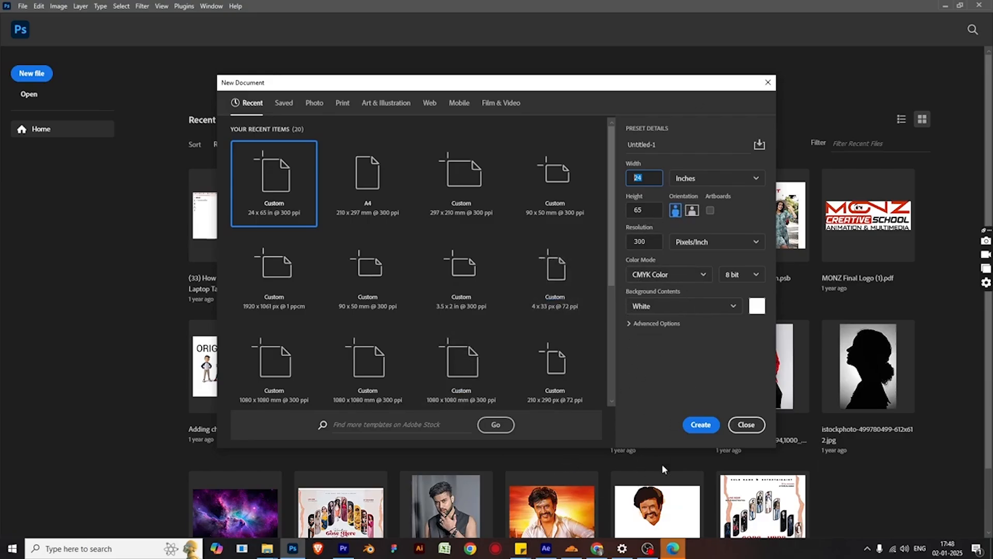
# Switch to Chrome and look up "visiting card size in india" on Google, reading the millimetre dimensions.
pyautogui.click(597, 550)
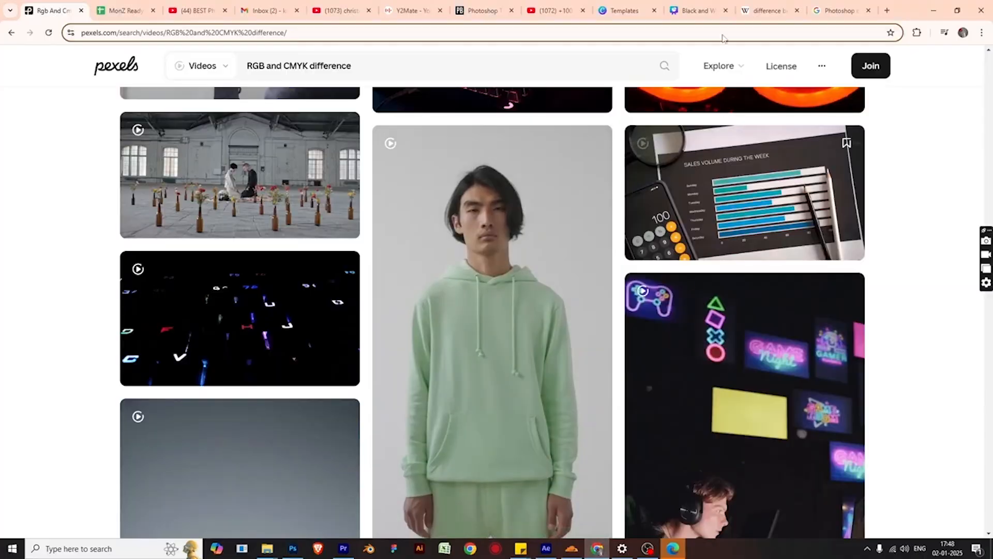
pyautogui.click(888, 12)
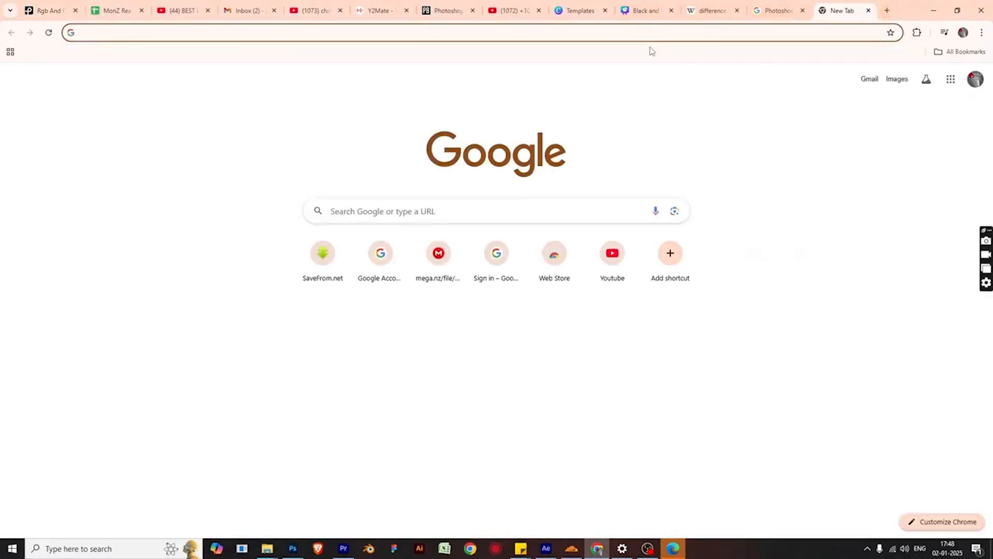
pyautogui.write('visitin')
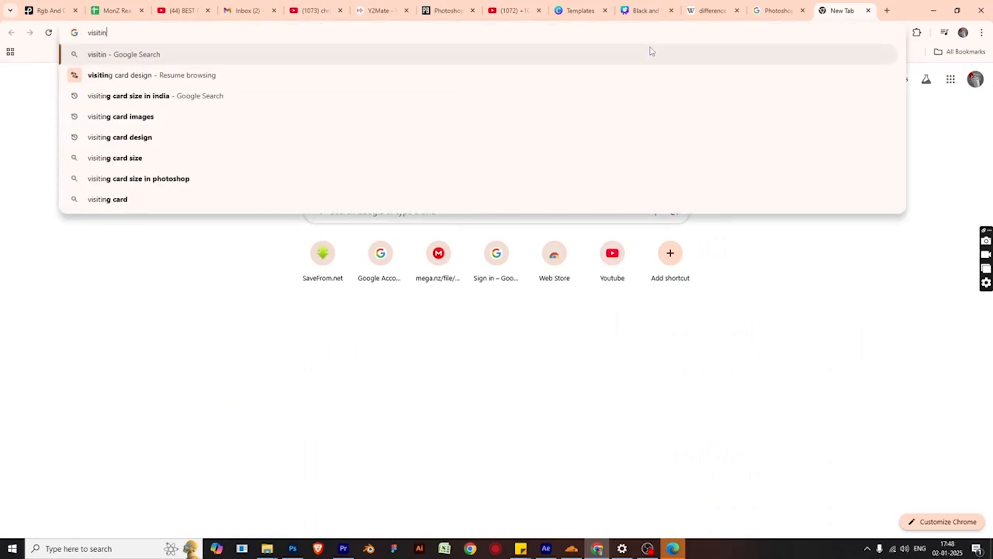
pyautogui.write('g card')
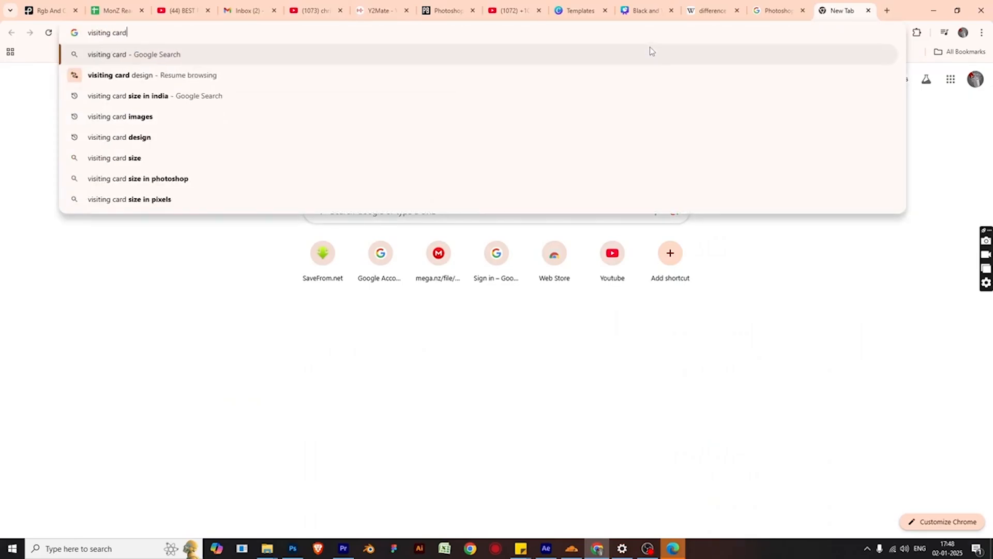
pyautogui.press('Down')
pyautogui.press('Down')
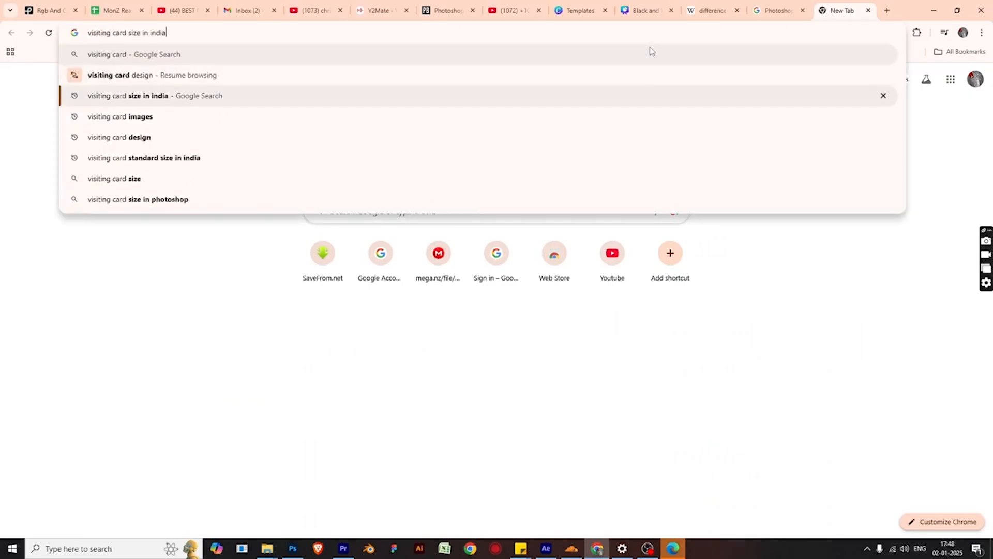
pyautogui.press('Return')
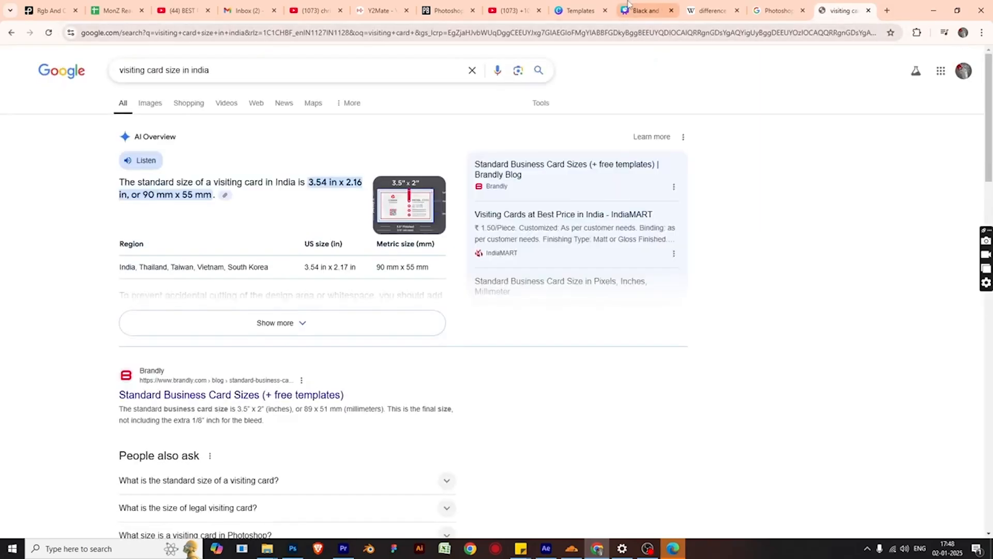
pyautogui.doubleClick(147, 195)
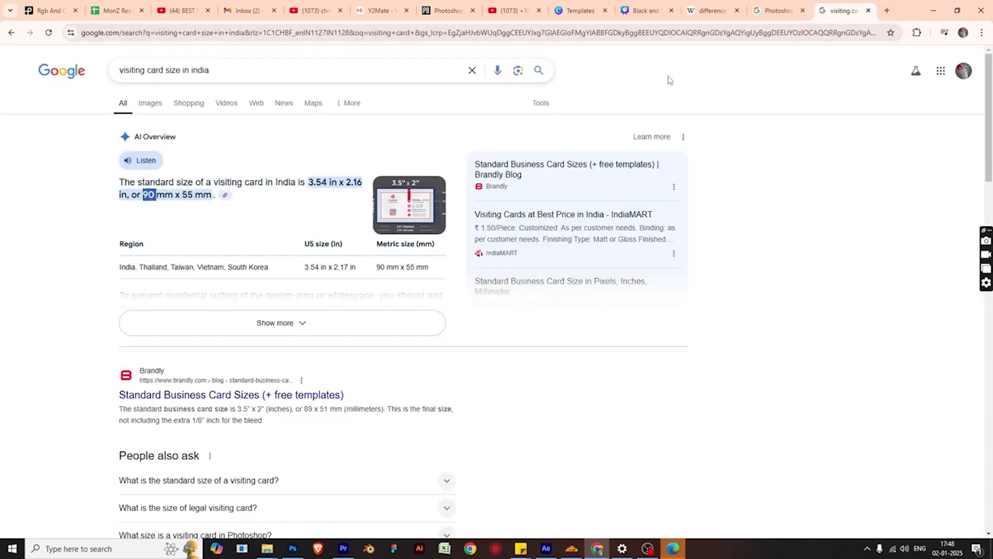
pyautogui.click(929, 9)
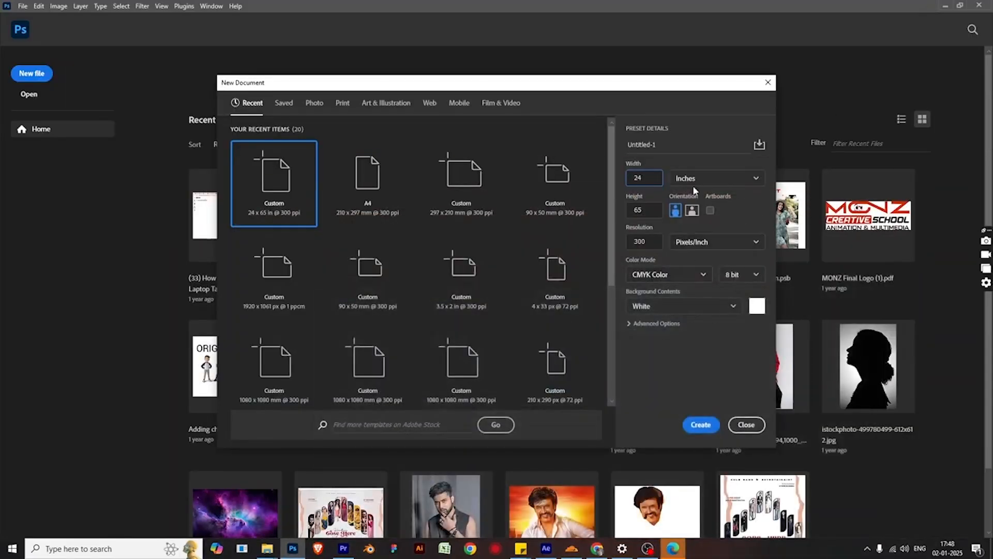
# Back in Photoshop, set the new document's width to 95 and its height to 60 in inches.
pyautogui.doubleClick(655, 179)
pyautogui.write('95')
pyautogui.press('Tab')
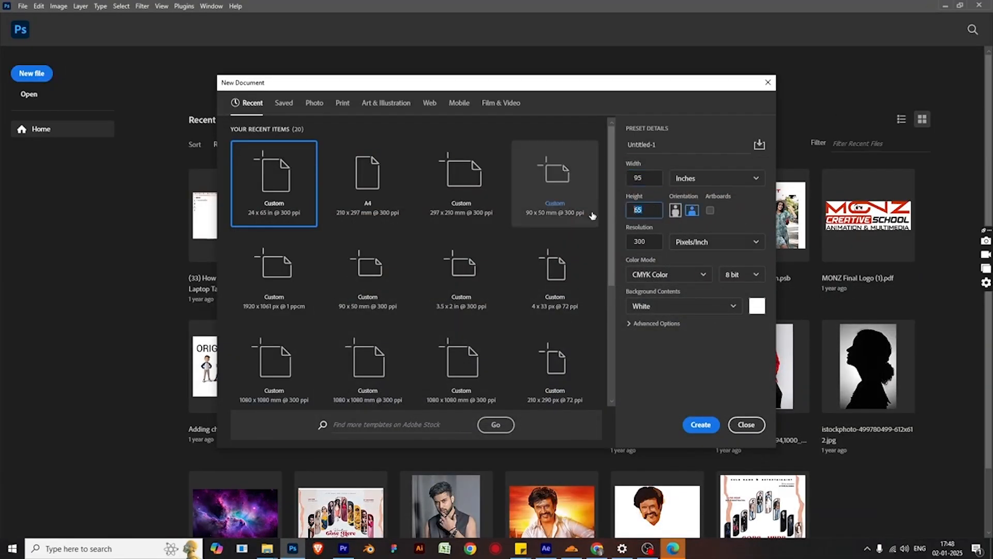
pyautogui.write('60')
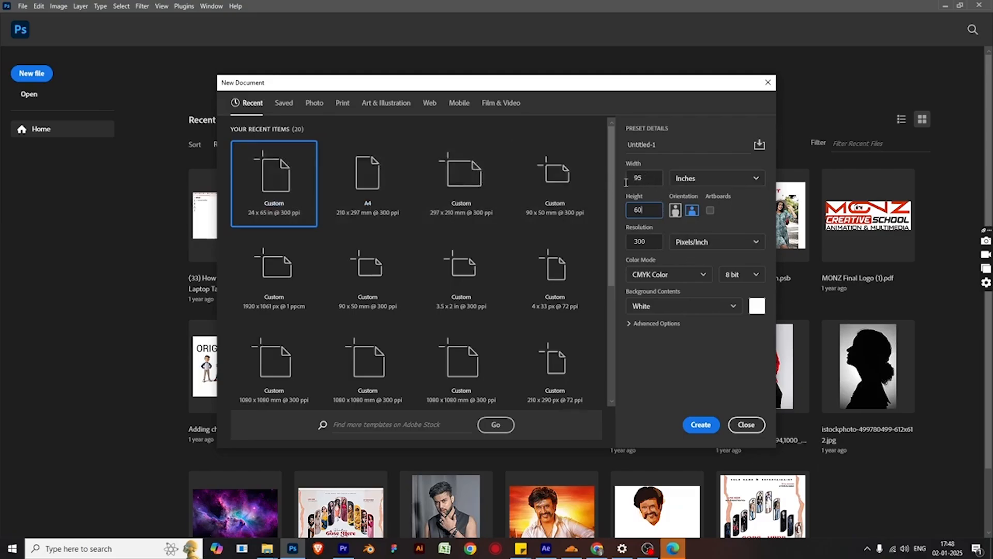
# Change the new document's units to Millimeters and set its size to 95 mm wide by 60 mm high.
pyautogui.click(714, 179)
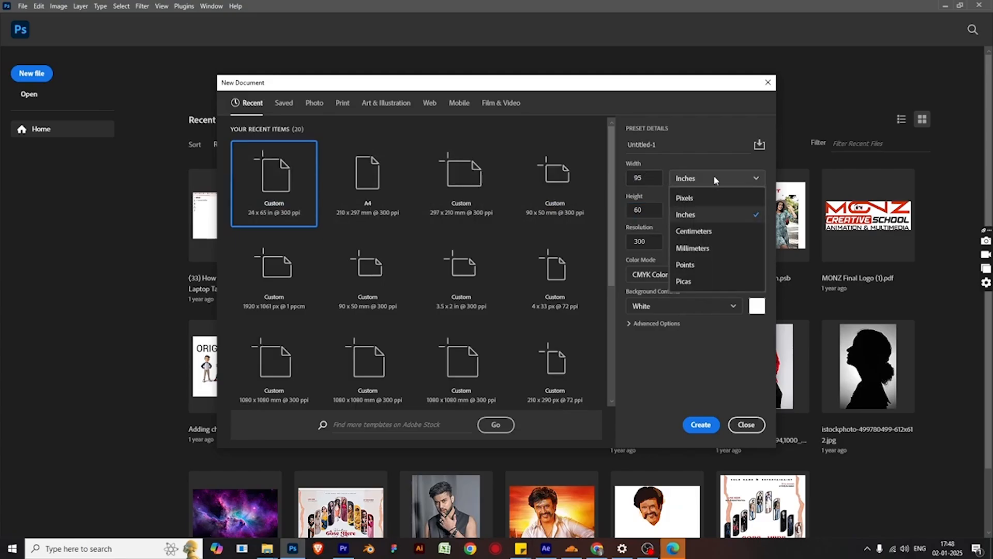
pyautogui.click(713, 249)
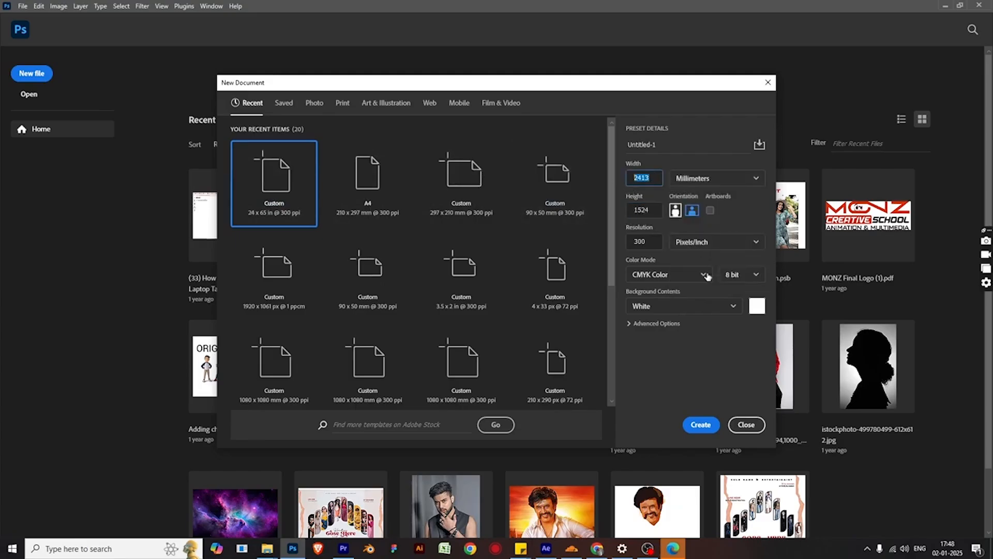
pyautogui.write('90')
pyautogui.click(651, 210)
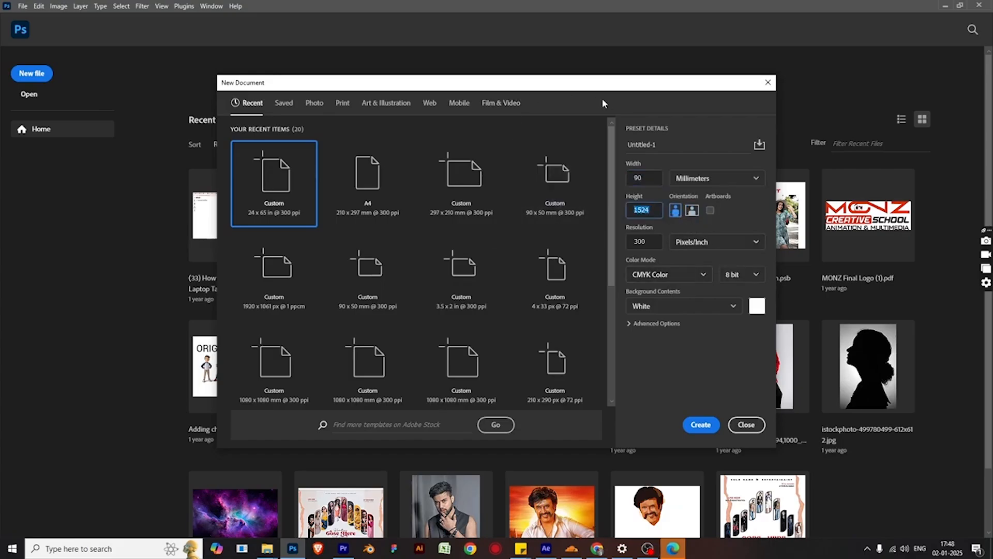
pyautogui.click(636, 178)
pyautogui.write('95')
pyautogui.click(649, 211)
pyautogui.write('60')
# Try resolutions of 72 and 150 pixels/inch for the new document.
pyautogui.click(653, 245)
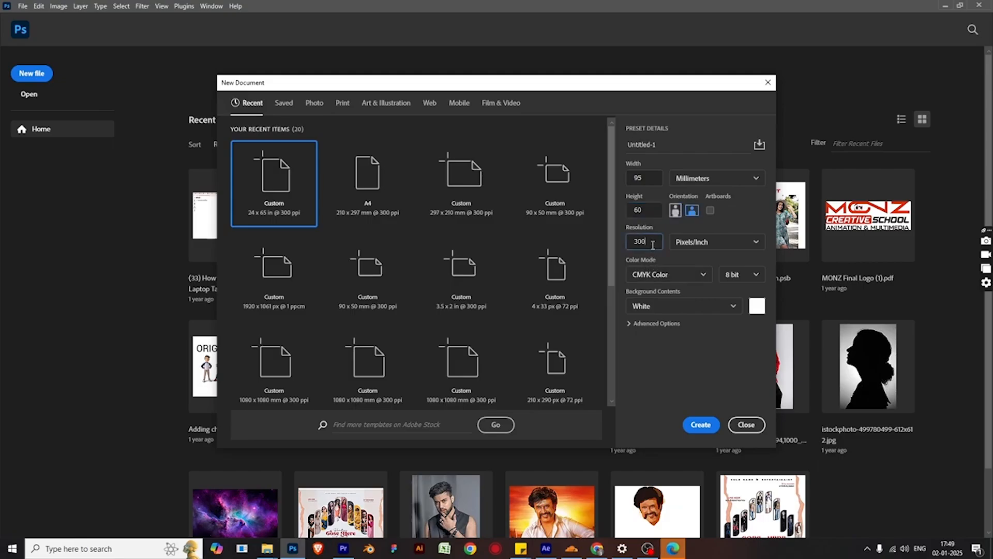
pyautogui.doubleClick(640, 241)
pyautogui.write('72')
pyautogui.press('BackSpace')
pyautogui.press('BackSpace')
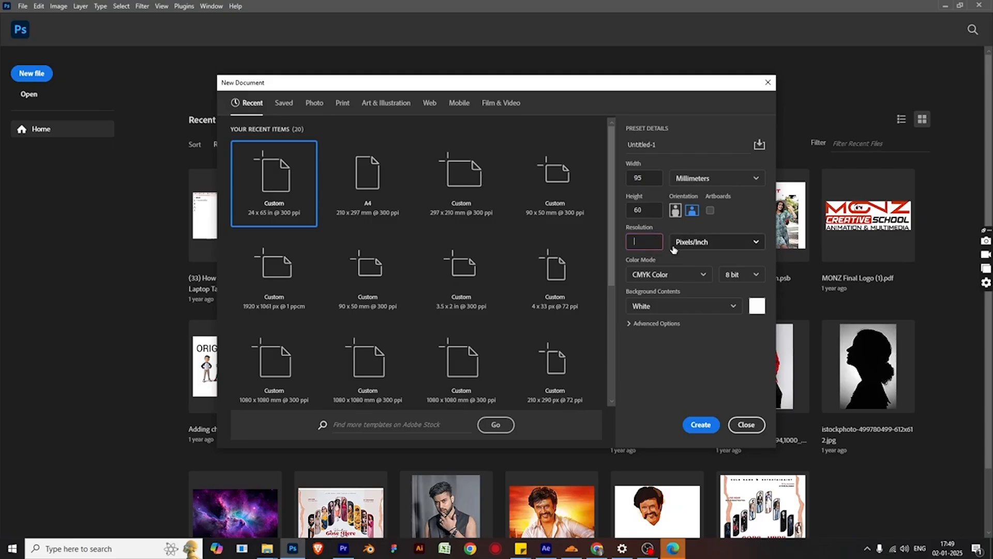
pyautogui.write('150')
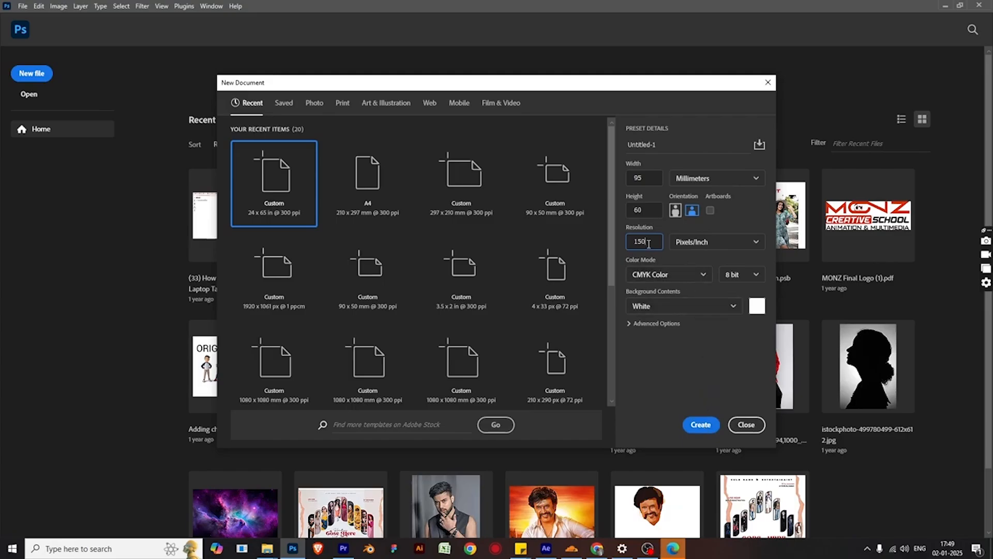
# Set the new document's resolution to 300 pixels/inch.
pyautogui.moveTo(653, 242); pyautogui.dragTo(612, 240)
pyautogui.click(655, 243)
pyautogui.moveTo(655, 243); pyautogui.dragTo(603, 240)
pyautogui.doubleClick(636, 238)
pyautogui.write('300')
pyautogui.moveTo(654, 241); pyautogui.dragTo(620, 241)
pyautogui.write('400')
pyautogui.press('BackSpace')
pyautogui.press('BackSpace')
pyautogui.write('300')
# Try the RGB Color mode for the new document and return it to CMYK Color.
pyautogui.click(683, 278)
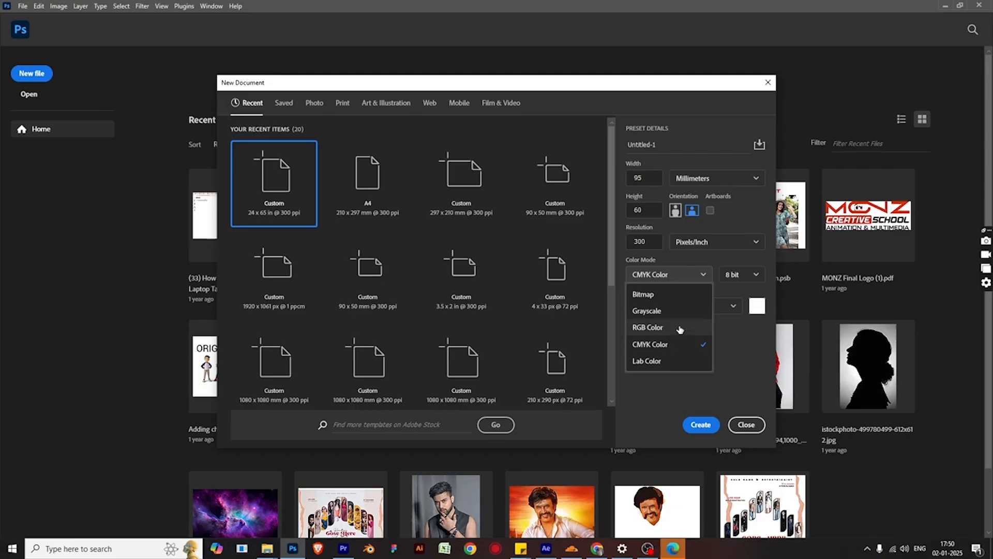
pyautogui.click(673, 328)
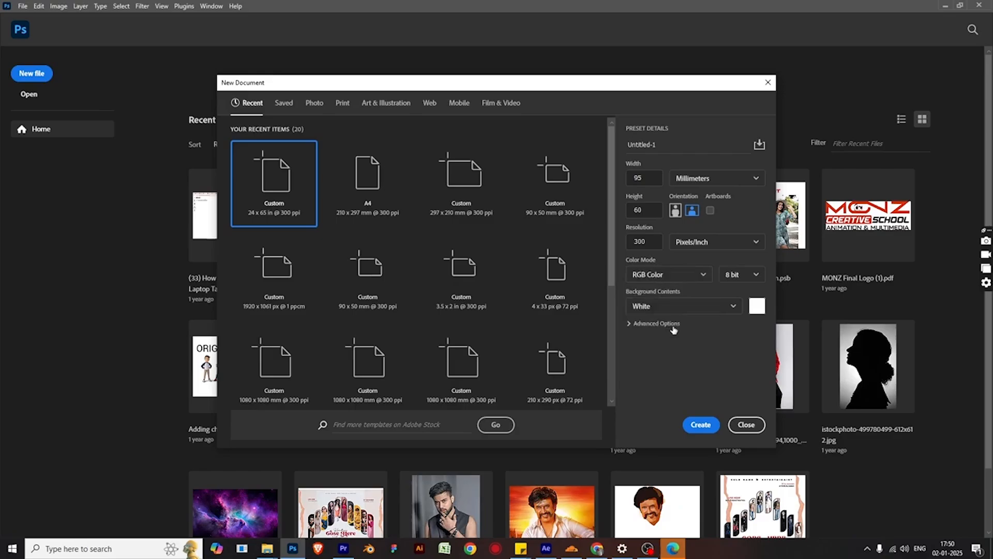
pyautogui.click(678, 274)
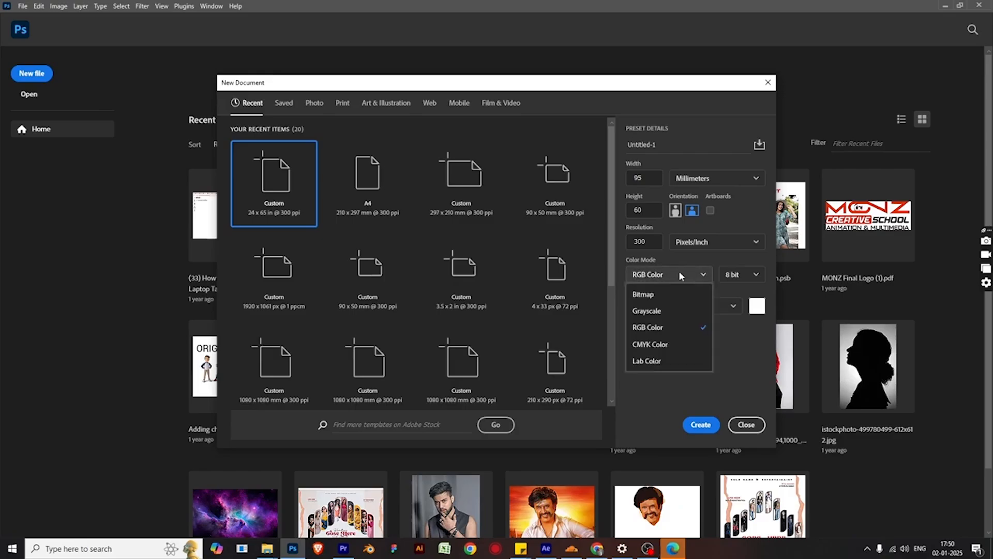
pyautogui.click(677, 344)
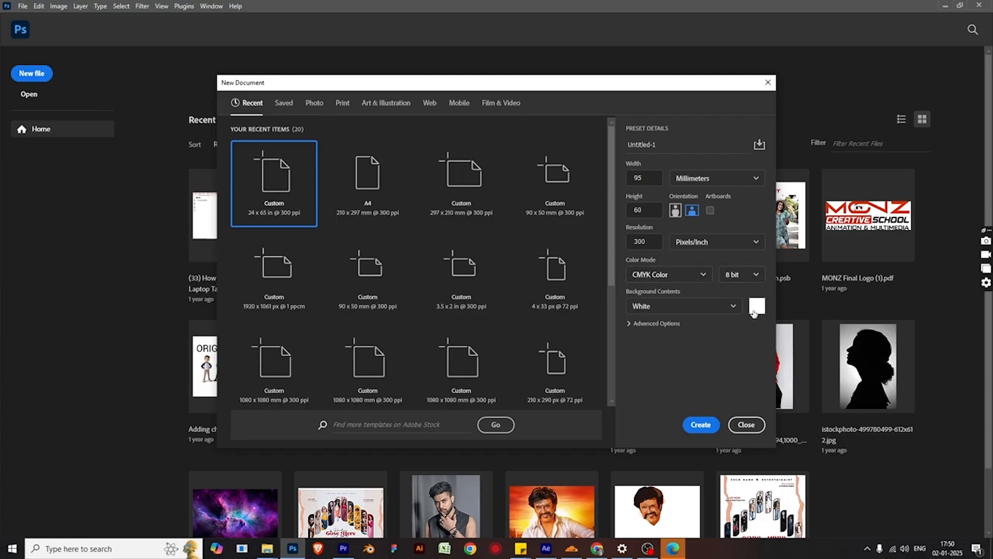
# Review the background contents options, keep White, and create the document.
pyautogui.click(723, 306)
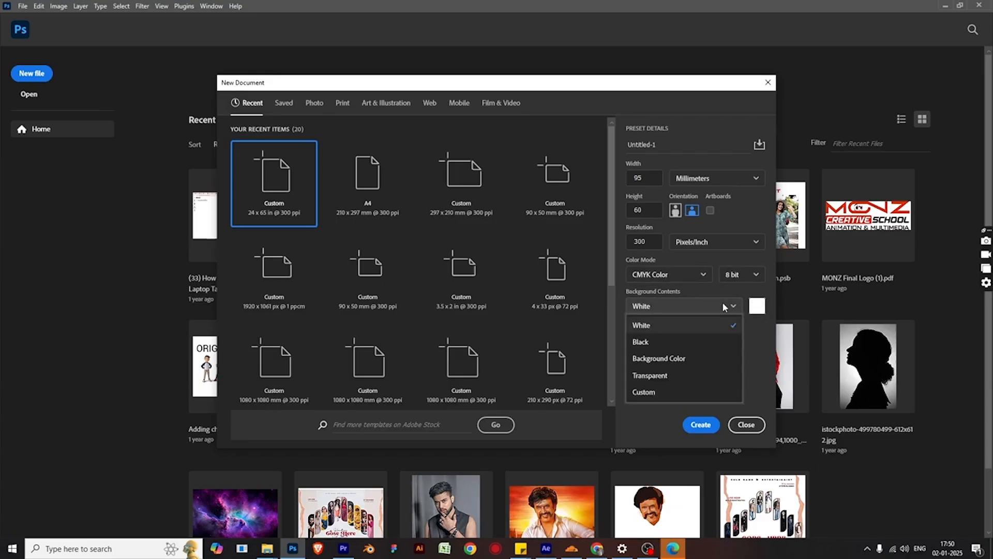
pyautogui.click(732, 307)
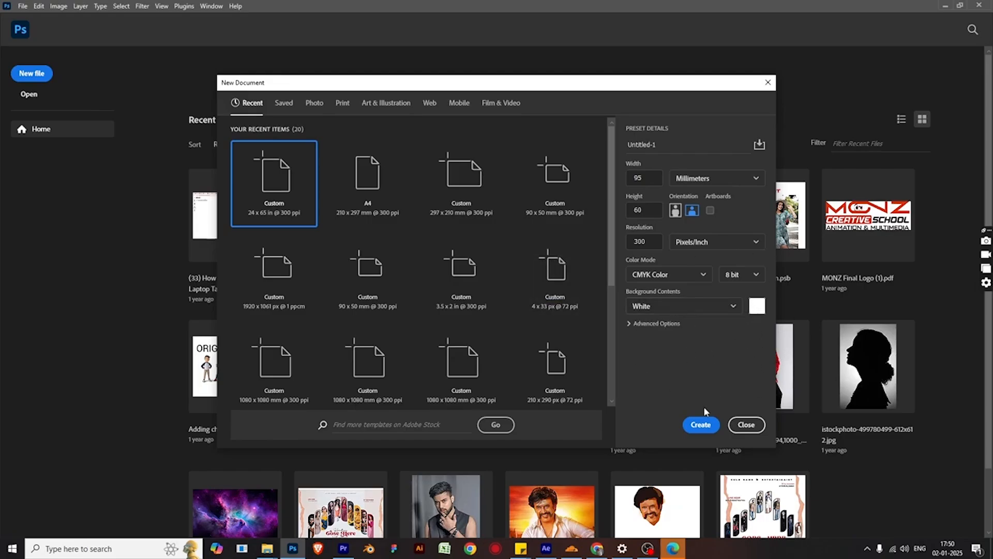
pyautogui.click(705, 429)
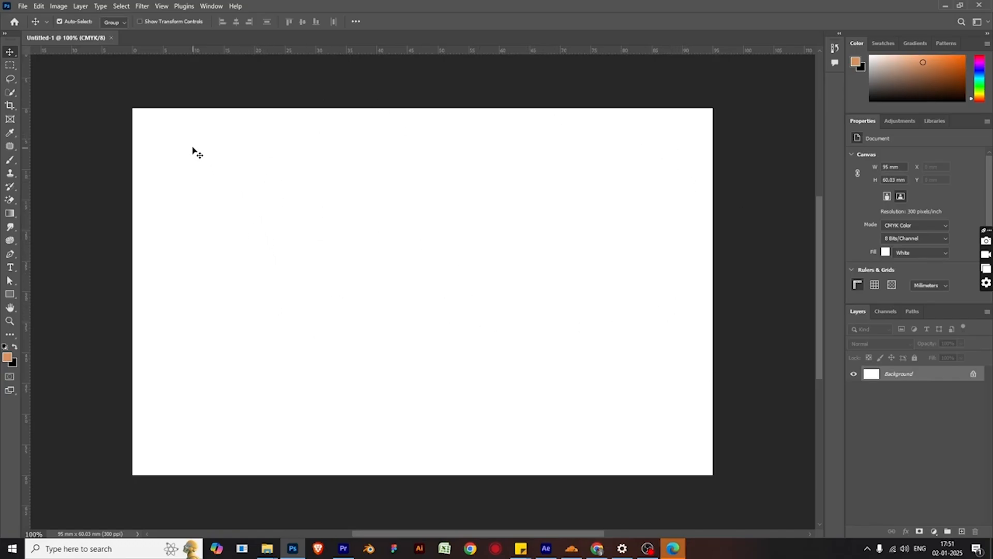
# Open the image 513-WemyZqL._AC_UF894,1000_QL80_ from the thirupathi folder.
pyautogui.click(23, 7)
pyautogui.click(32, 26)
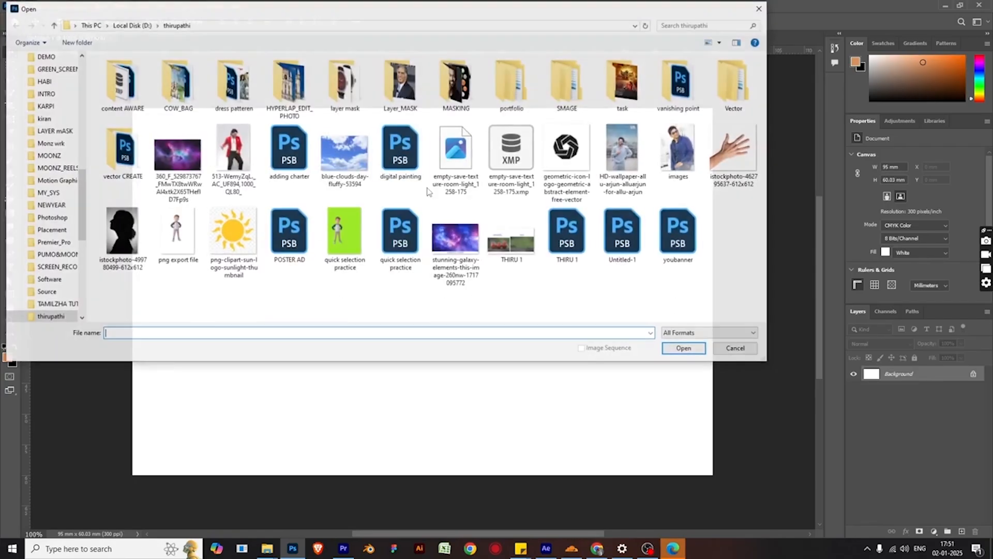
pyautogui.click(236, 156)
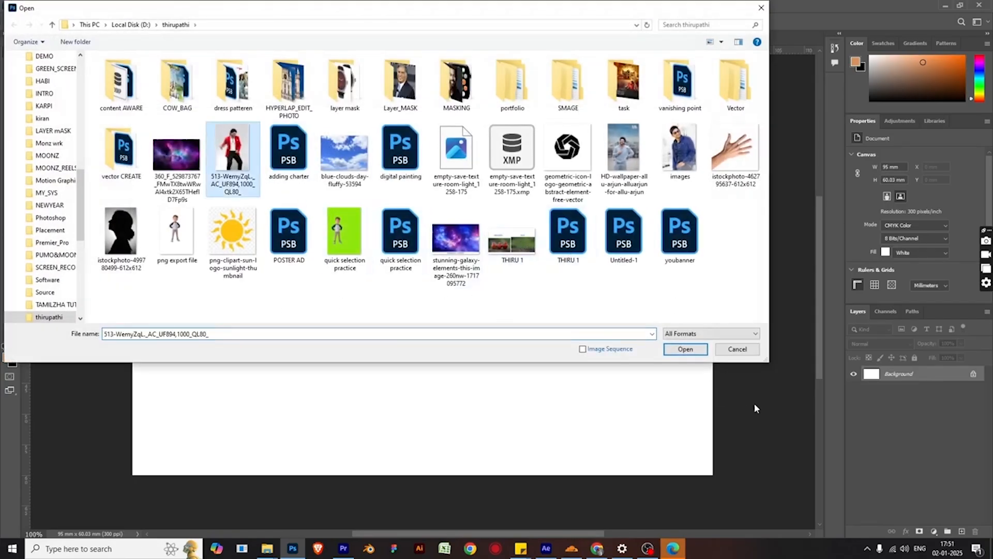
pyautogui.click(686, 349)
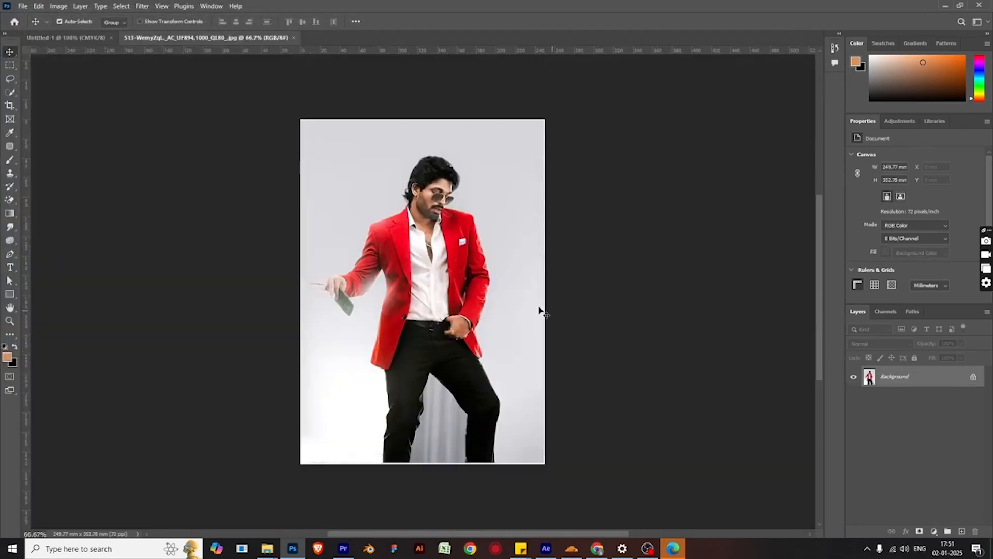
# Examine the photo's individual pixels up close on the hand at the belt and on the black trousers.
pyautogui.scroll(10, 459, 322)
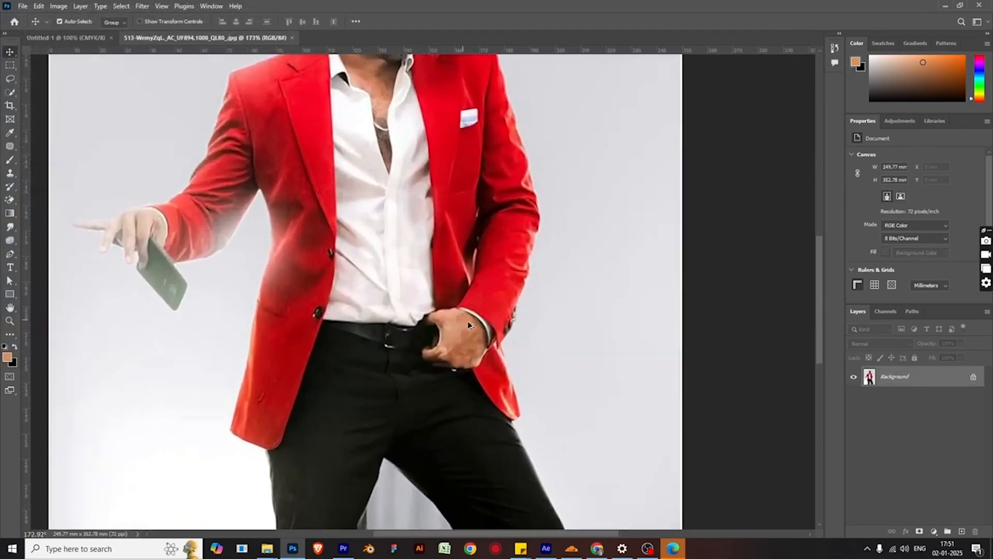
pyautogui.scroll(2, 454, 345)
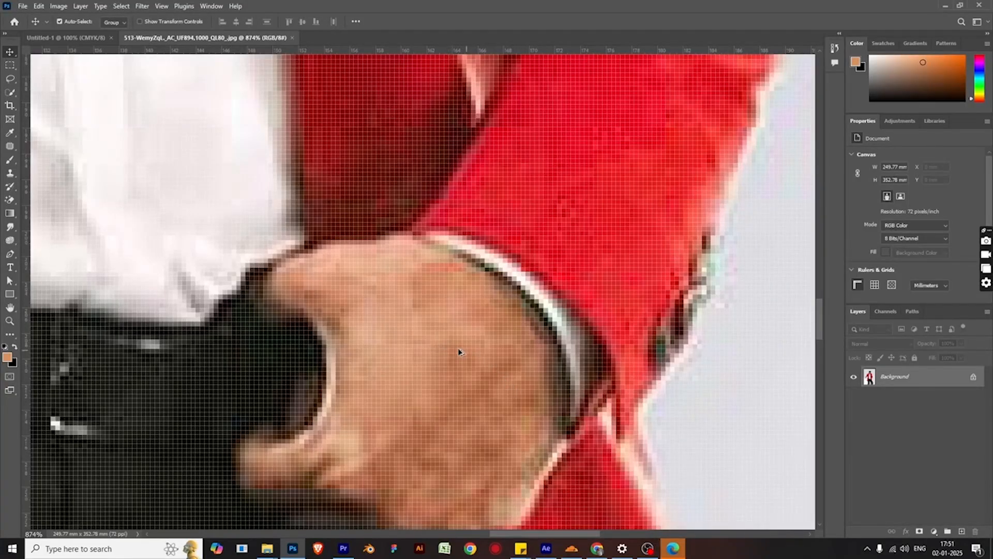
pyautogui.scroll(5, 455, 352)
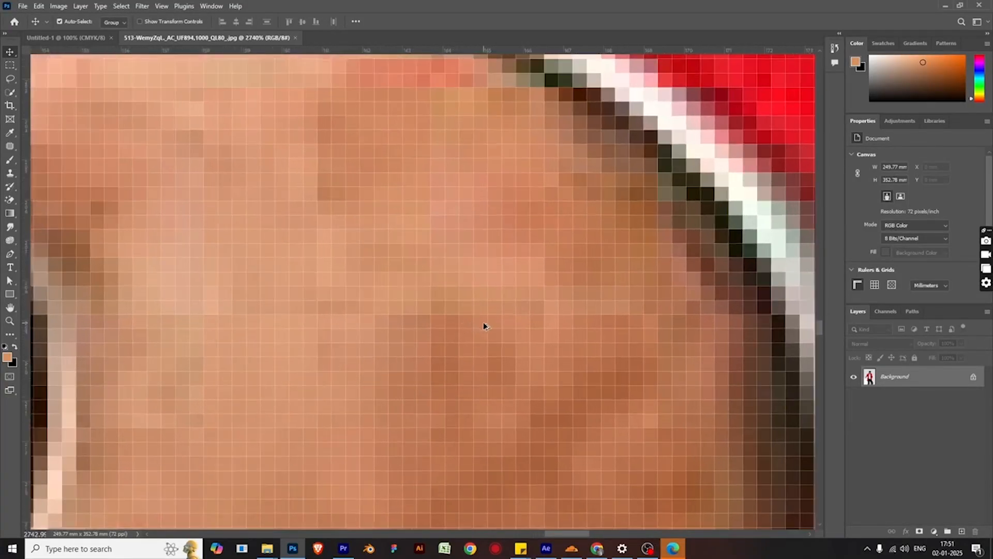
pyautogui.scroll(-4, 486, 329)
pyautogui.scroll(-8, 490, 329)
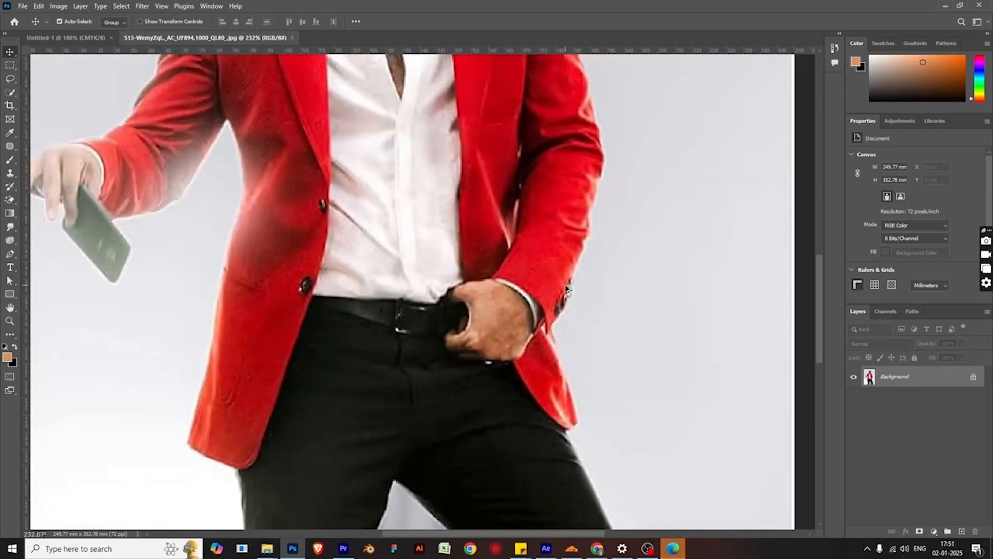
pyautogui.scroll(8, 483, 351)
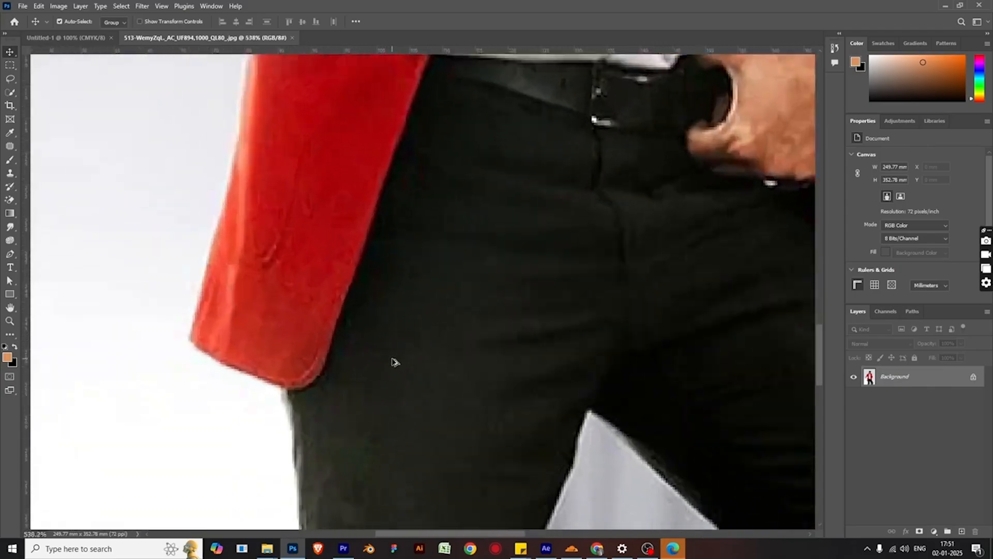
pyautogui.scroll(5, 392, 362)
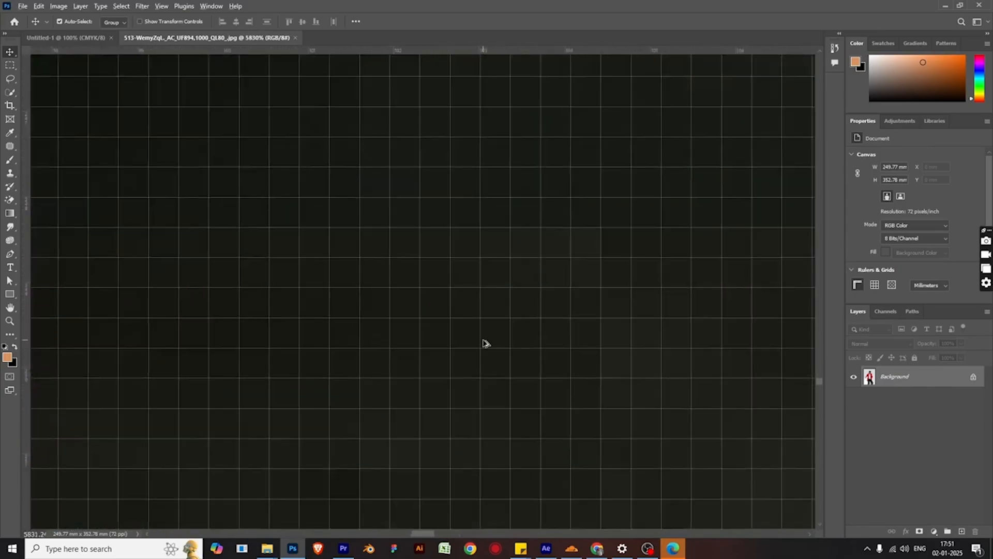
pyautogui.scroll(-5, 484, 343)
pyautogui.scroll(-7, 485, 344)
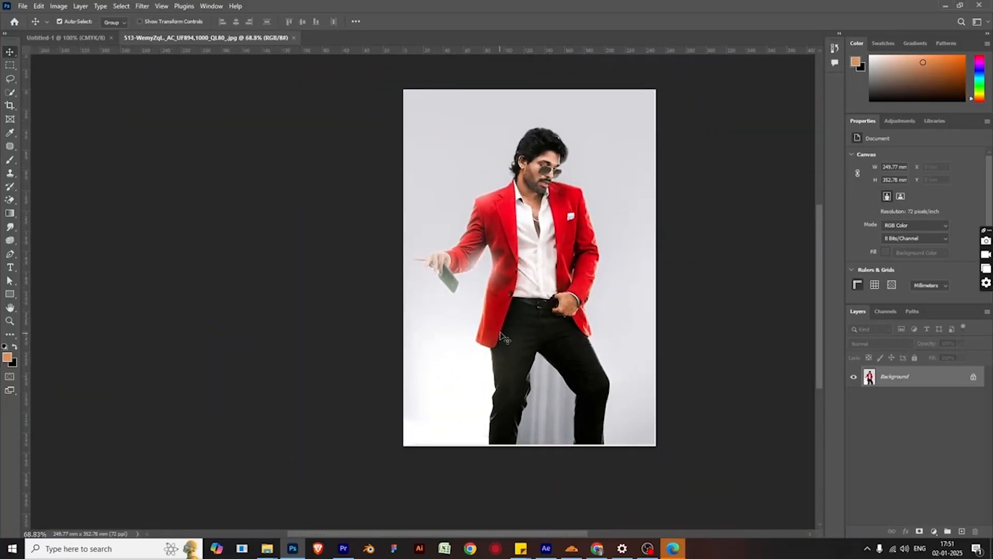
# Examine the whole photo of the man in the red jacket at several magnifications.
pyautogui.moveTo(579, 252); pyautogui.dragTo(468, 259)
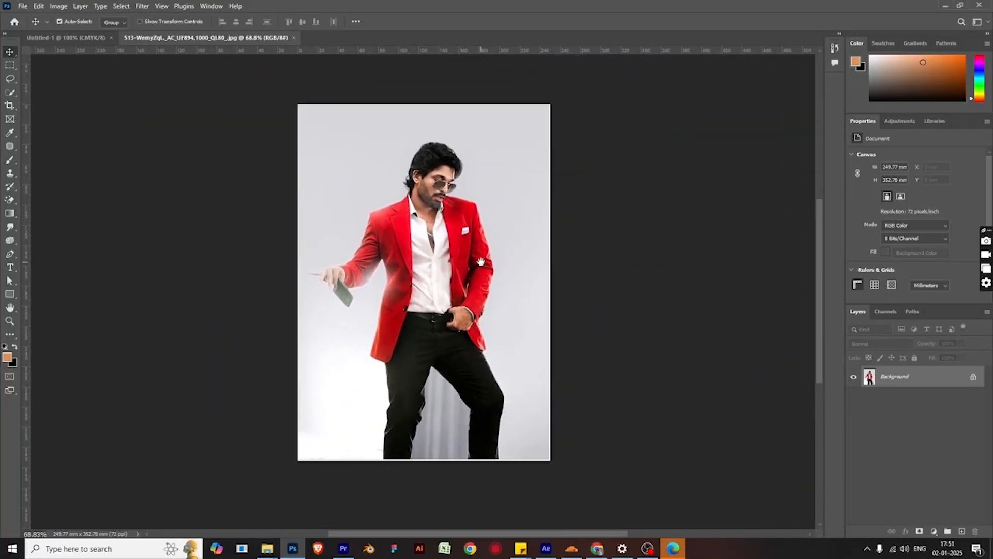
pyautogui.scroll(2, 452, 263)
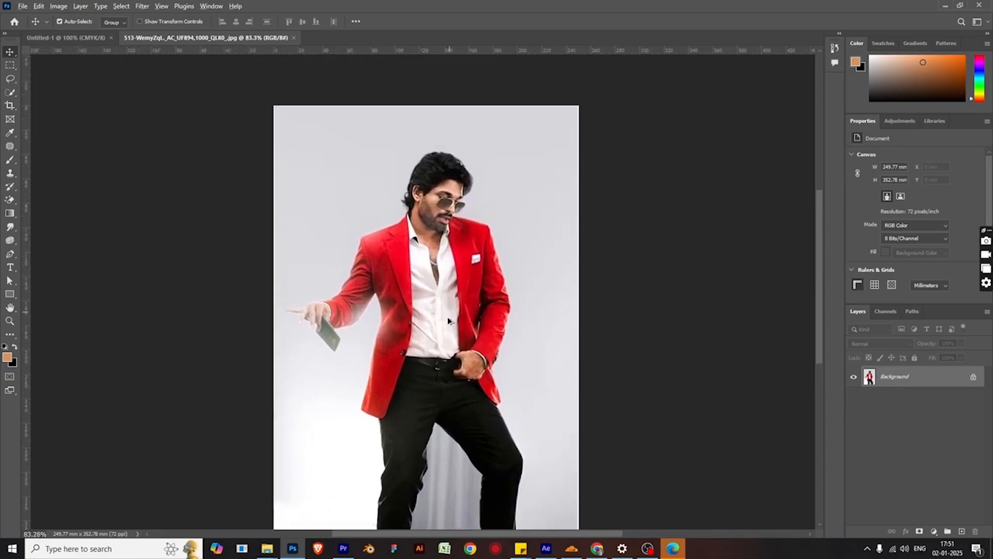
pyautogui.scroll(2, 448, 316)
pyautogui.moveTo(434, 303); pyautogui.dragTo(437, 295)
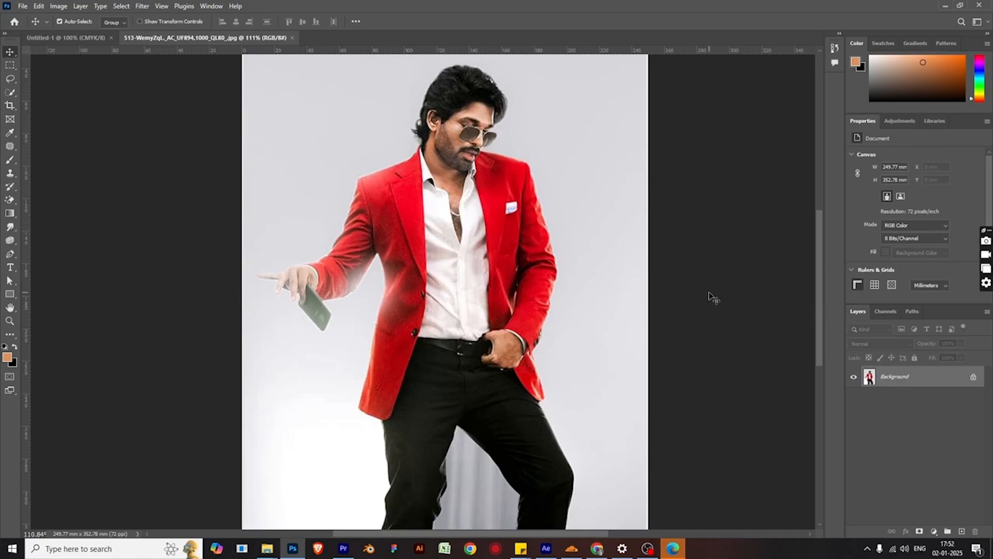
pyautogui.hscroll(2, 477, 279)
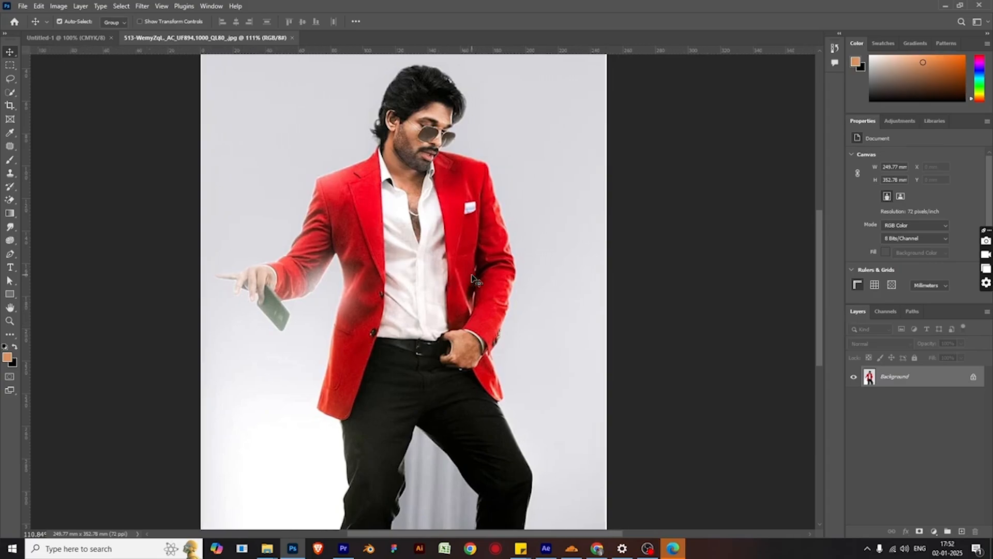
pyautogui.hscroll(1, 477, 279)
pyautogui.hotkey('ctrl', '-')
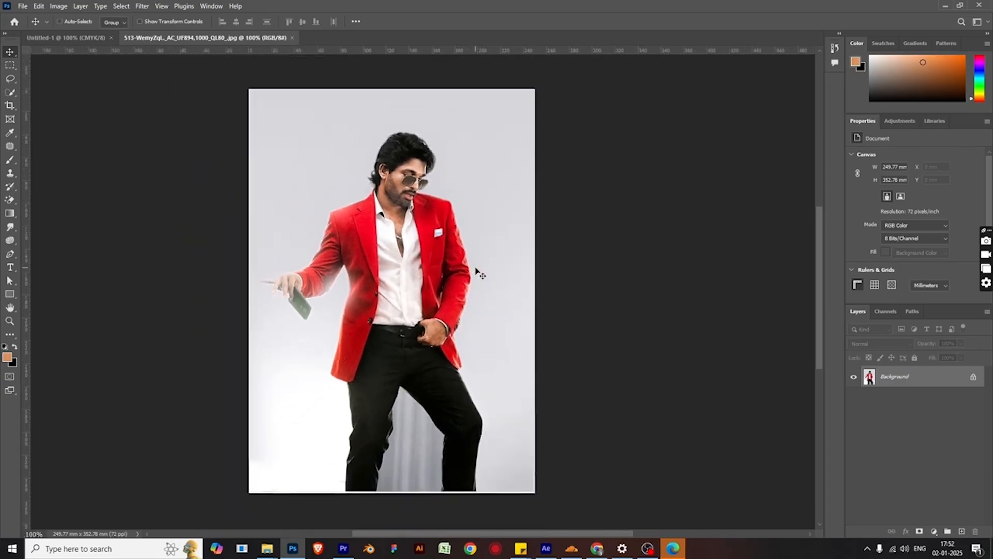
pyautogui.hotkey('ctrl', '-')
pyautogui.hotkey('ctrl', '-')
pyautogui.hotkey('ctrl', '+')
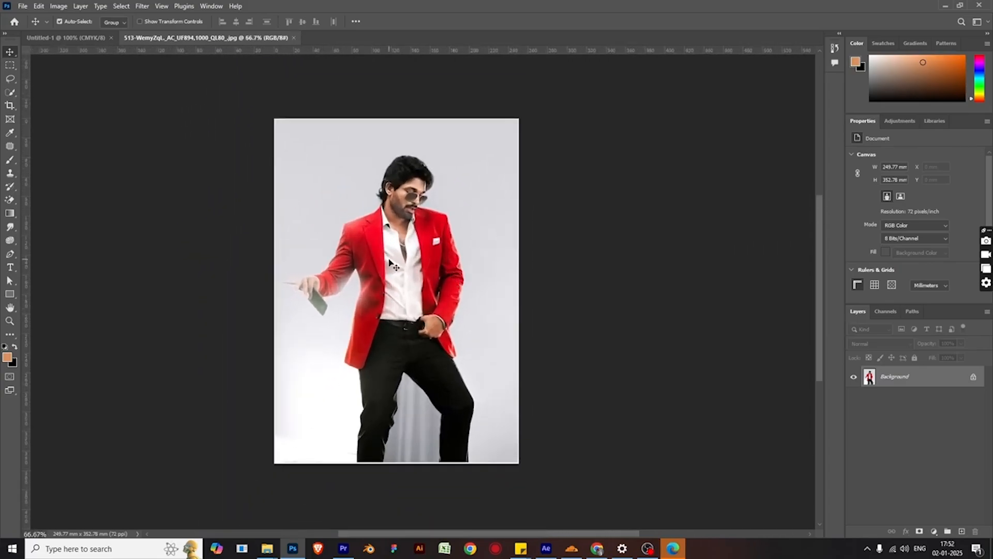
# Try to move the photo's Background layer, cancel its conversion, and return to the Untitled-1 card document.
pyautogui.moveTo(409, 223); pyautogui.dragTo(379, 240)
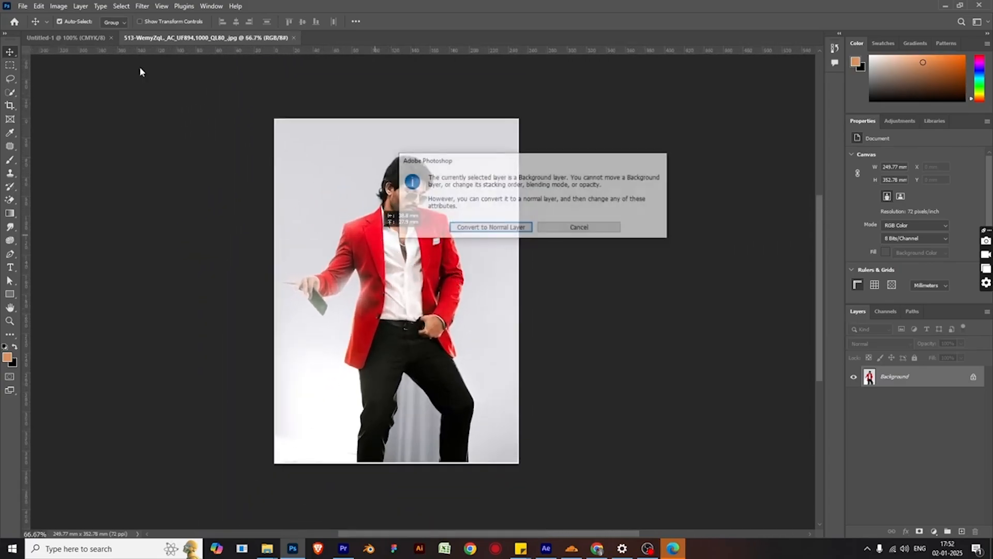
pyautogui.click(580, 228)
pyautogui.click(67, 37)
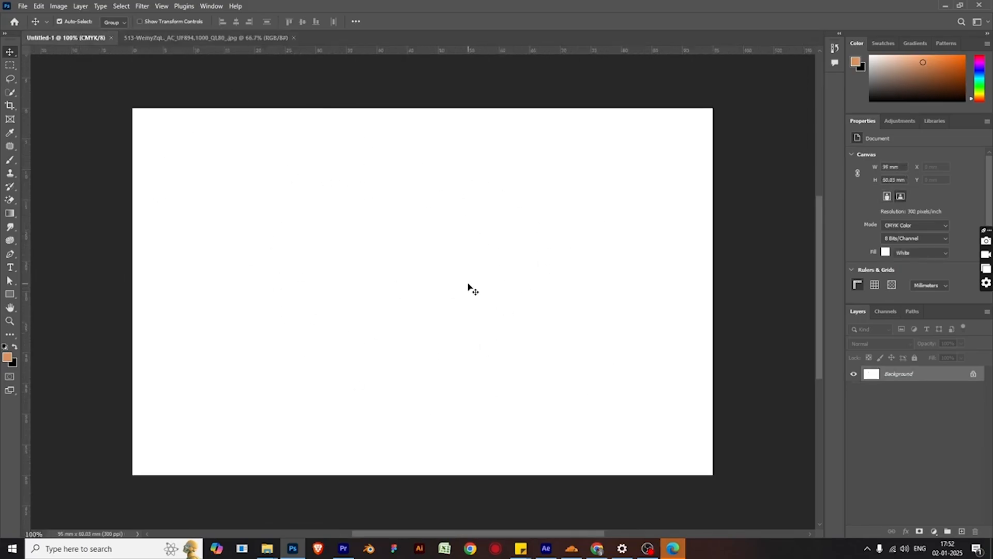
pyautogui.hscroll(1, 616, 310)
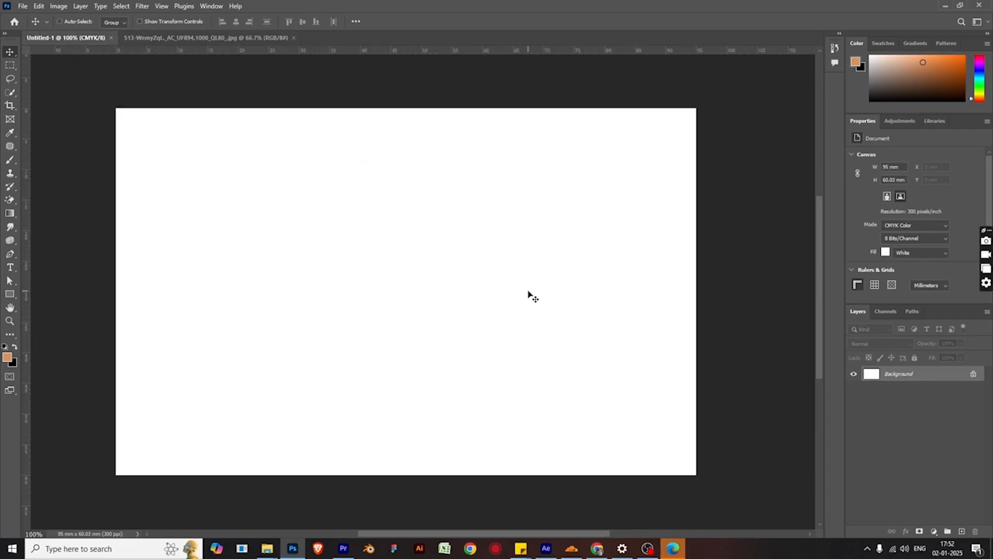
pyautogui.hotkey('ctrl', '-')
pyautogui.hotkey('ctrl', '+')
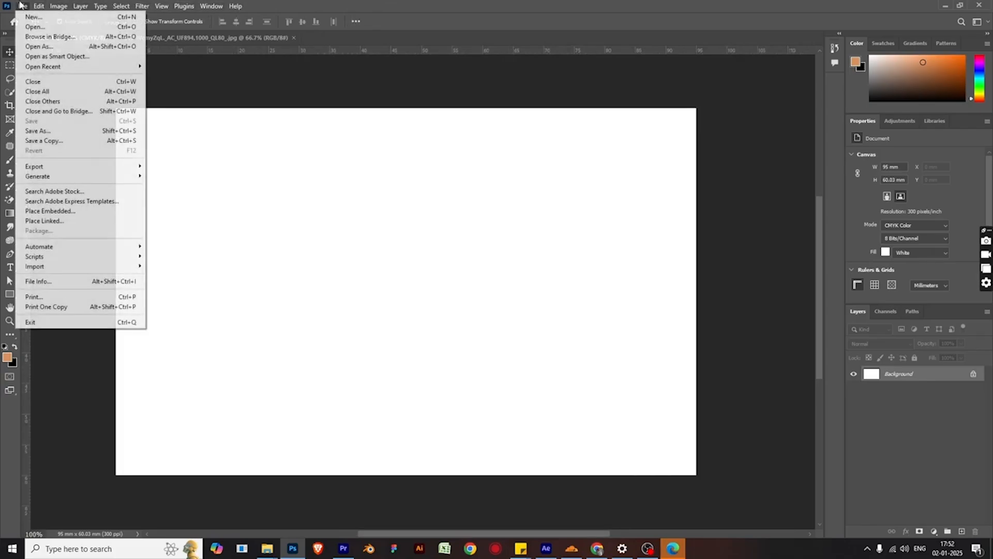
pyautogui.click(23, 6)
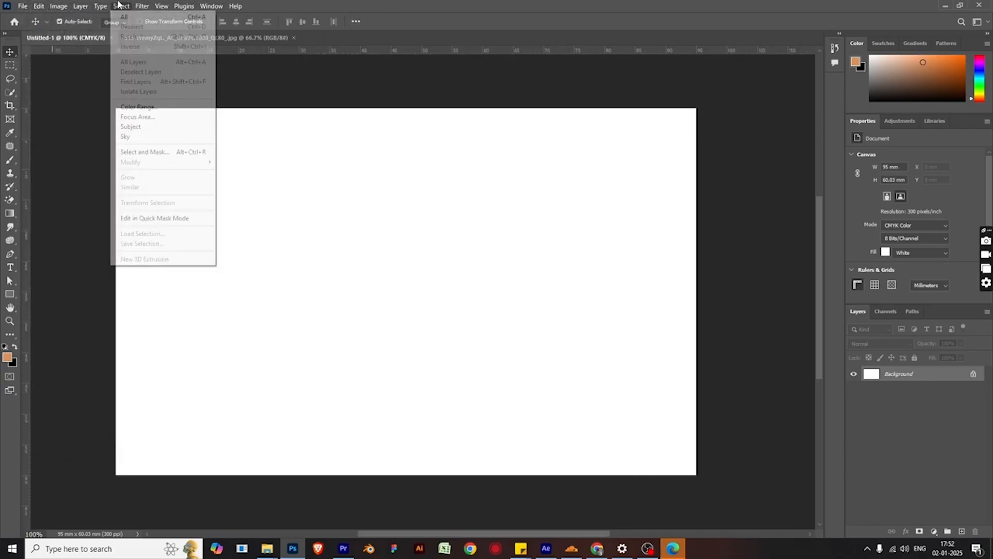
pyautogui.moveTo(235, 6)
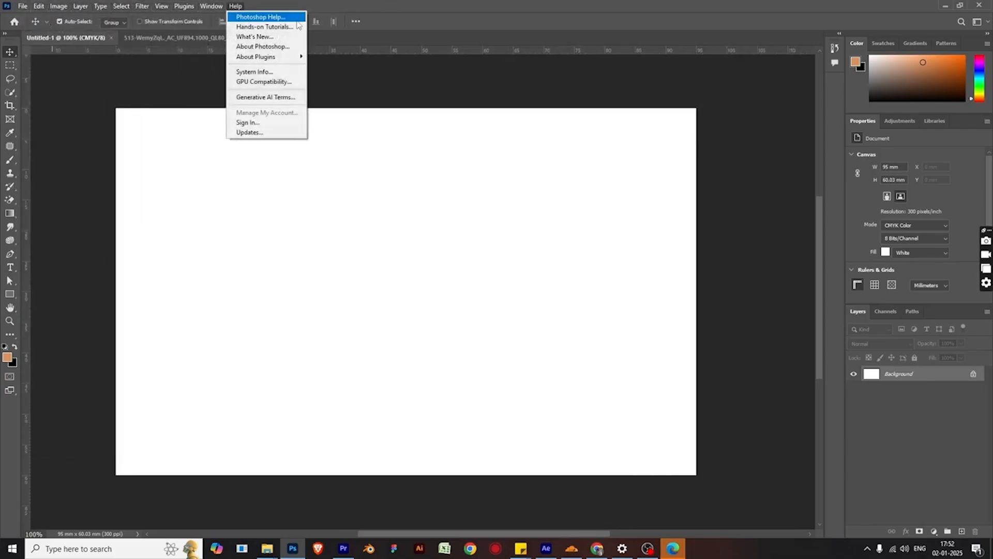
pyautogui.moveTo(59, 6)
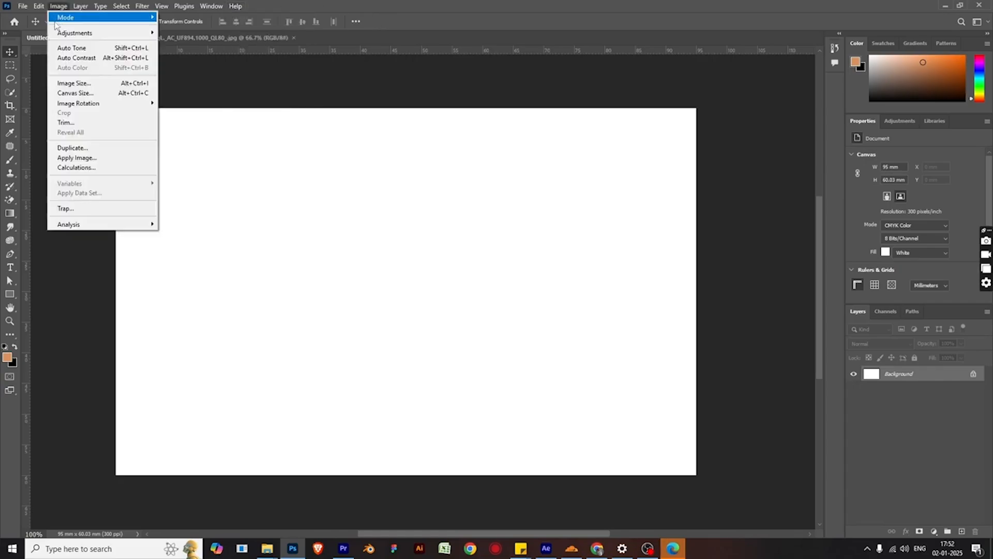
pyautogui.click(10, 134)
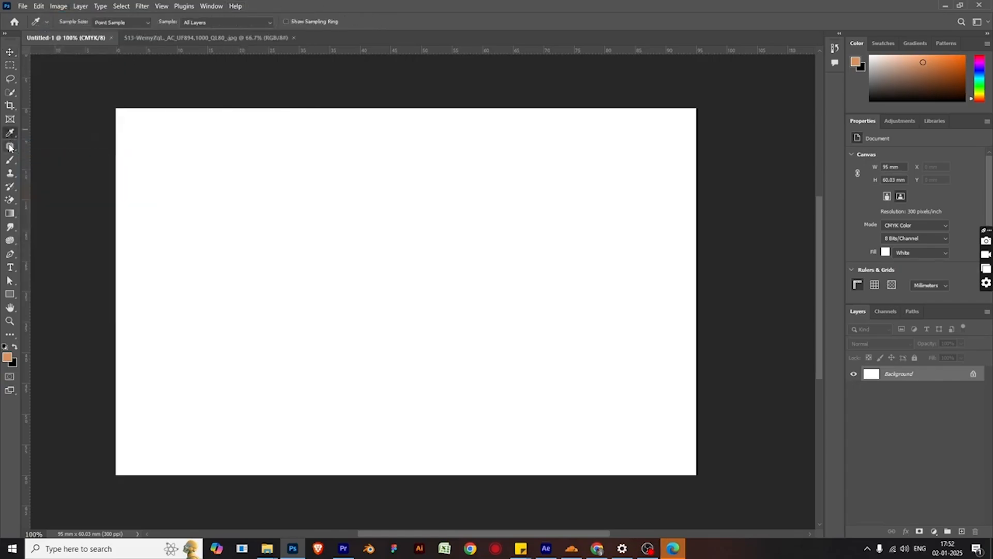
pyautogui.click(9, 146)
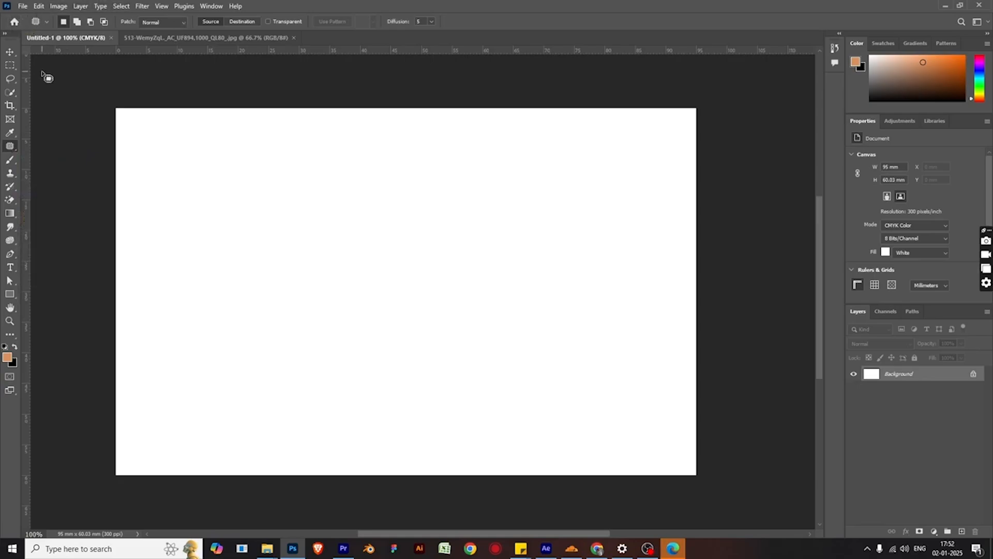
pyautogui.click(12, 95)
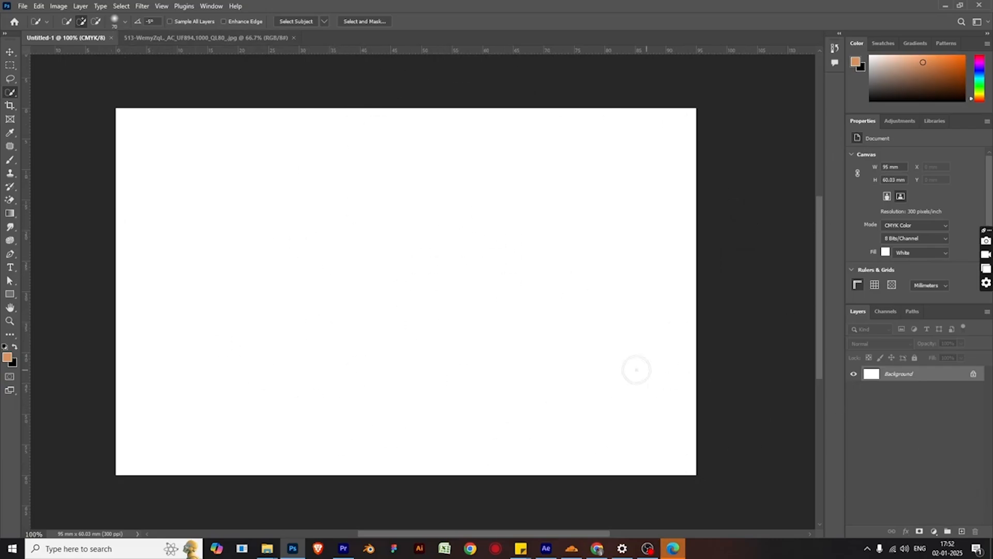
pyautogui.doubleClick(938, 381)
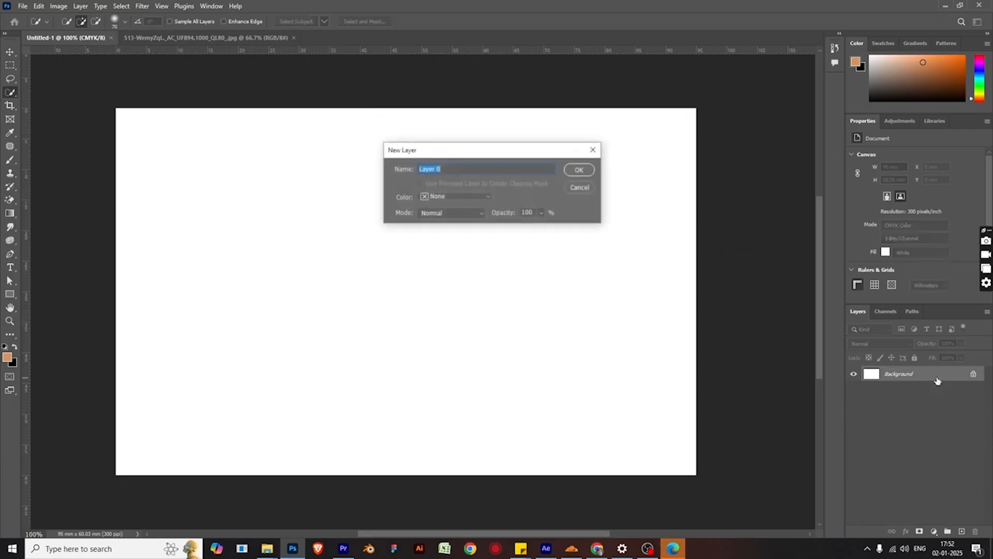
pyautogui.click(578, 187)
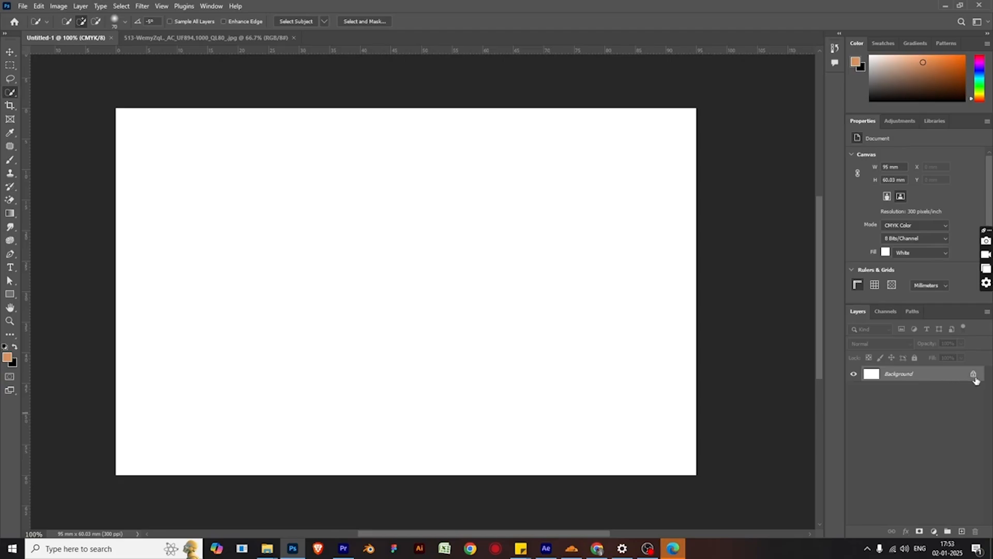
pyautogui.click(482, 326)
# Try to move the card's locked Background layer with the Move tool, without converting it.
pyautogui.click(10, 52)
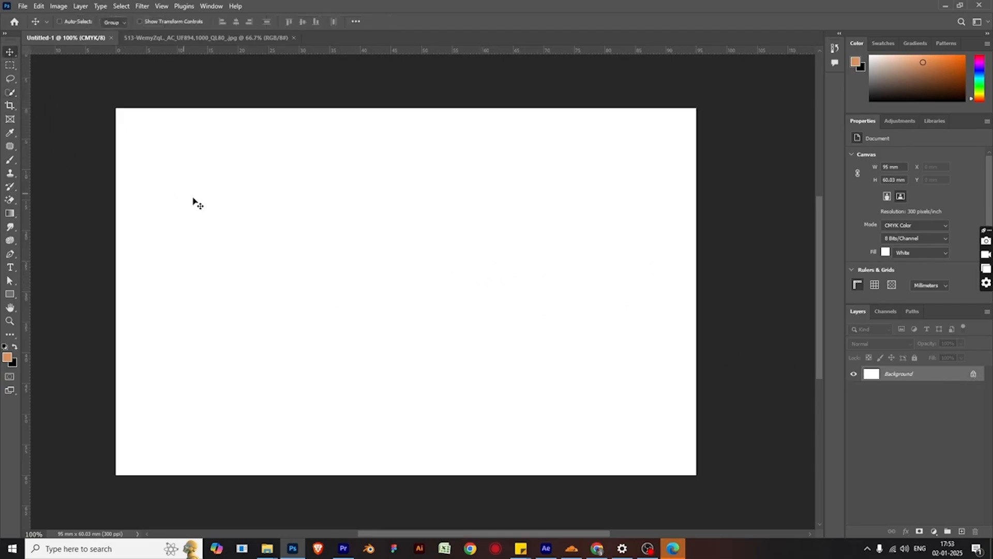
pyautogui.moveTo(195, 202); pyautogui.dragTo(443, 246)
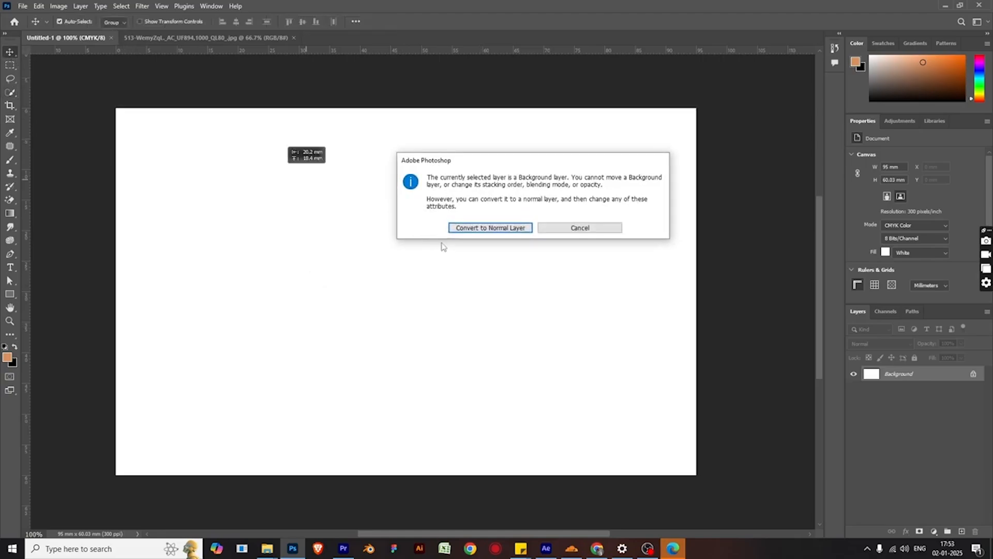
pyautogui.click(612, 228)
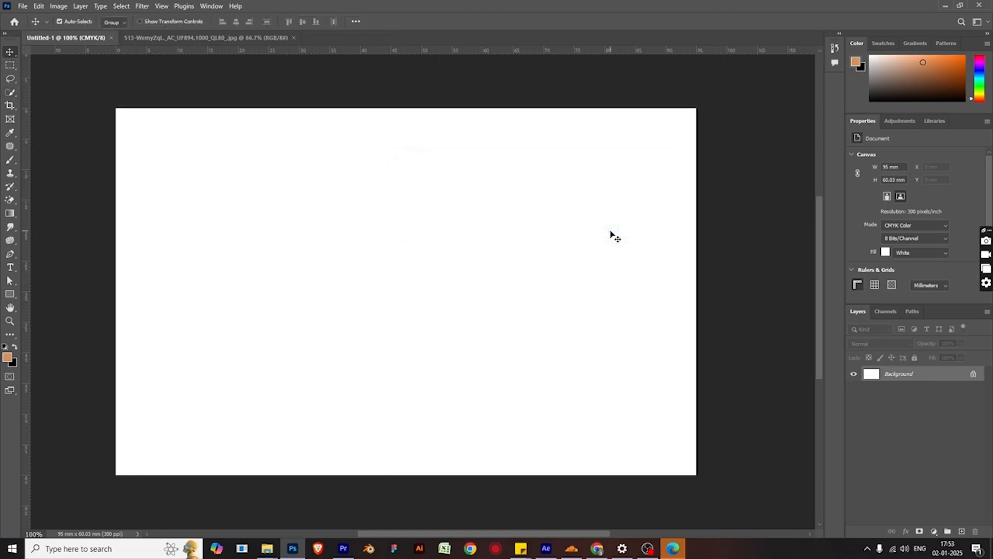
# Convert the card's Background into a normal layer with default settings, and try locking and unlocking it completely.
pyautogui.doubleClick(968, 375)
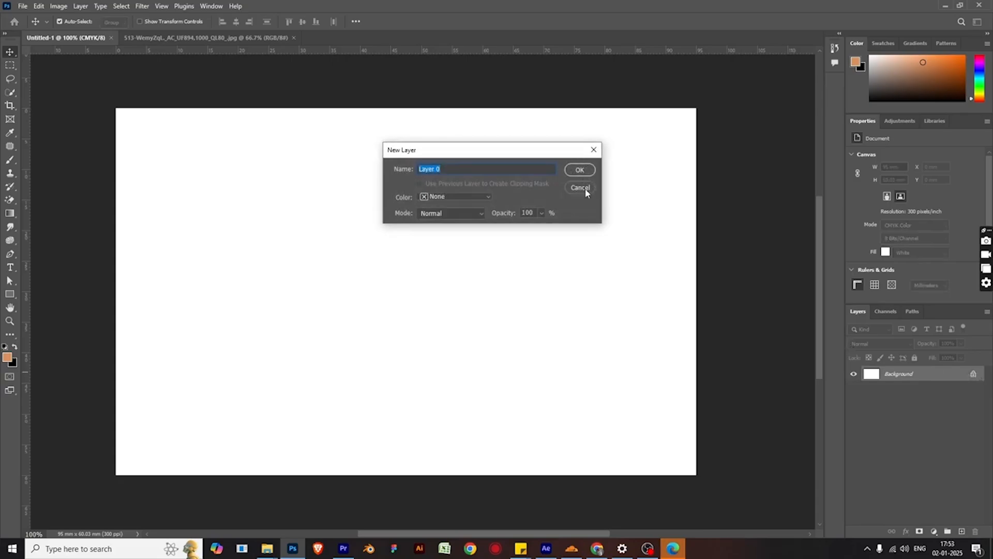
pyautogui.click(581, 188)
pyautogui.doubleClick(959, 377)
pyautogui.click(585, 170)
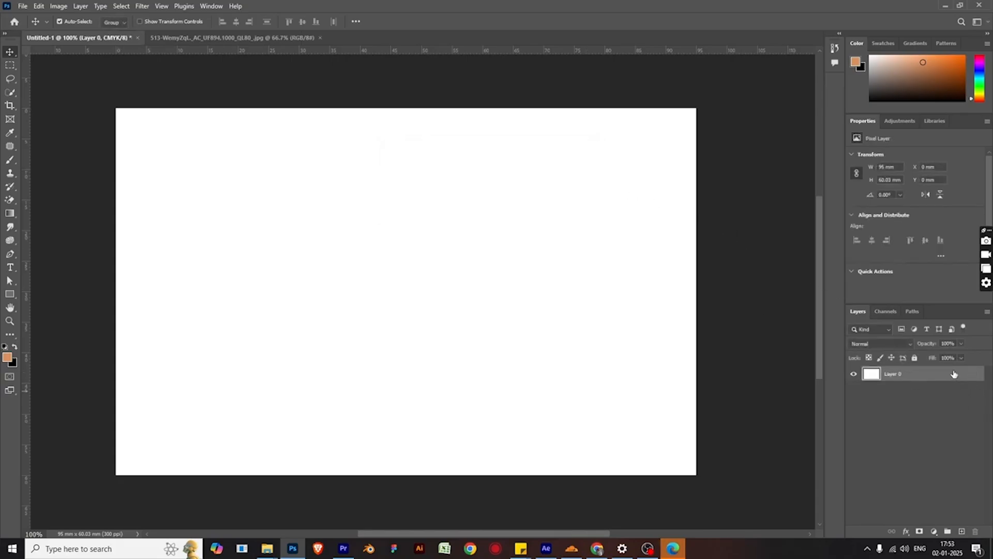
pyautogui.click(916, 357)
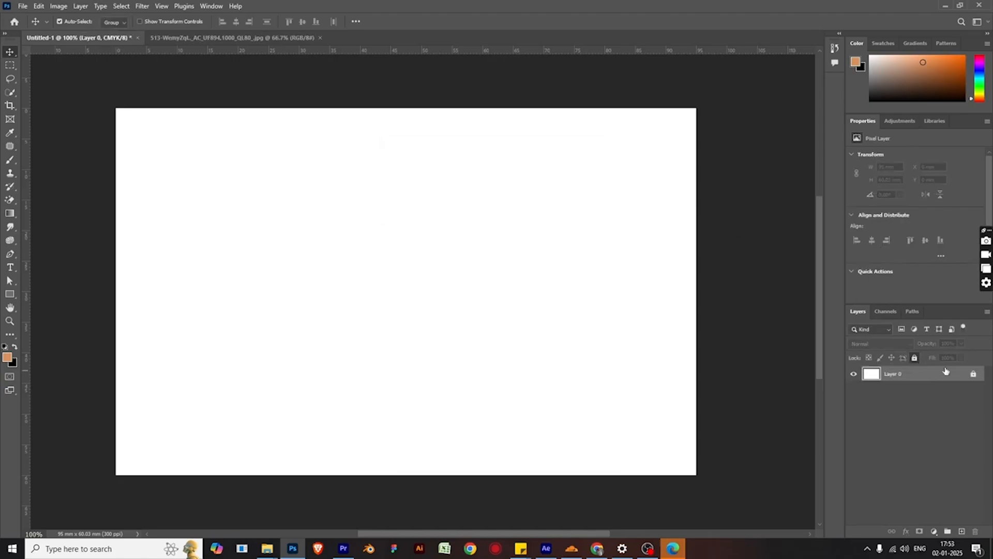
pyautogui.click(915, 358)
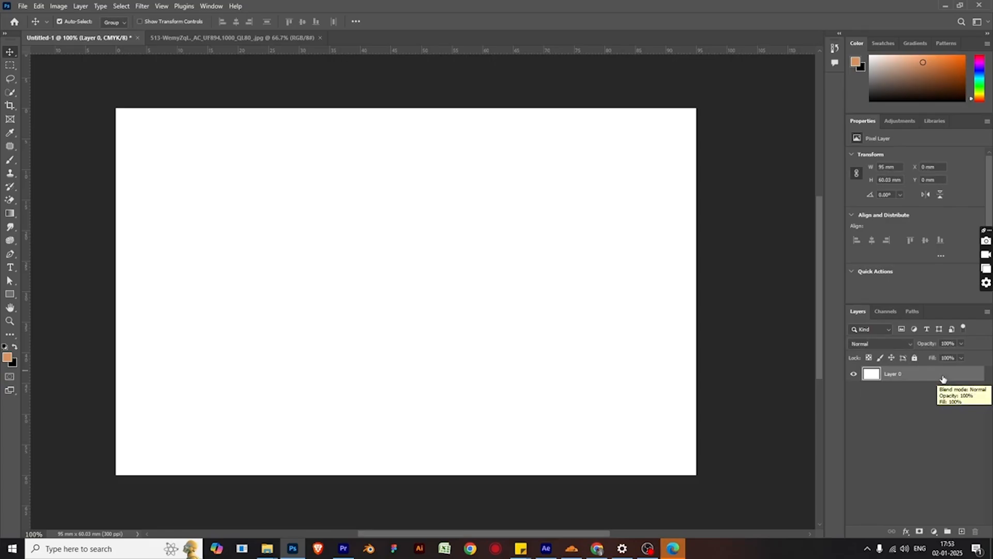
# Duplicate Layer 0, and fully lock and hide the original beneath the copy.
pyautogui.press('ctrl')
pyautogui.hotkey('ctrl', 'j')
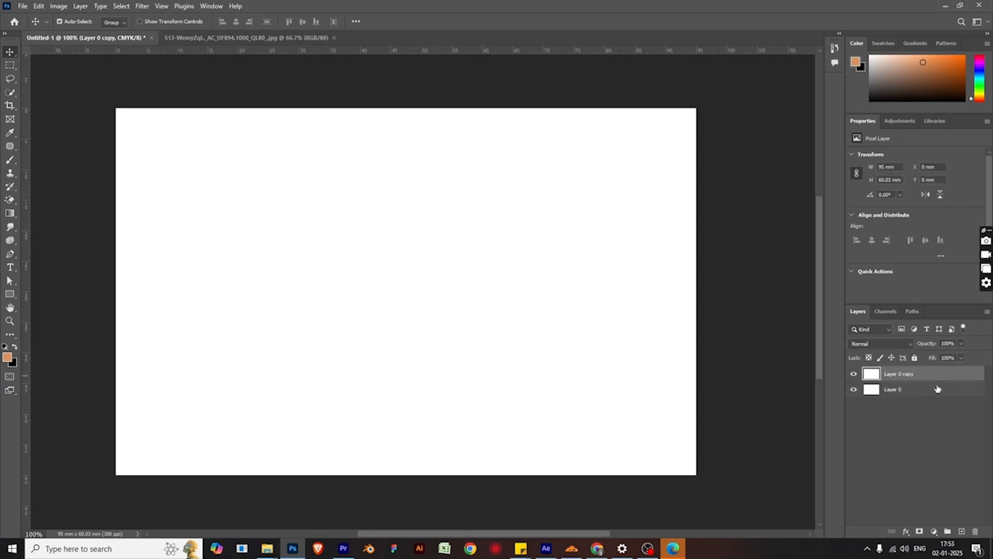
pyautogui.click(929, 395)
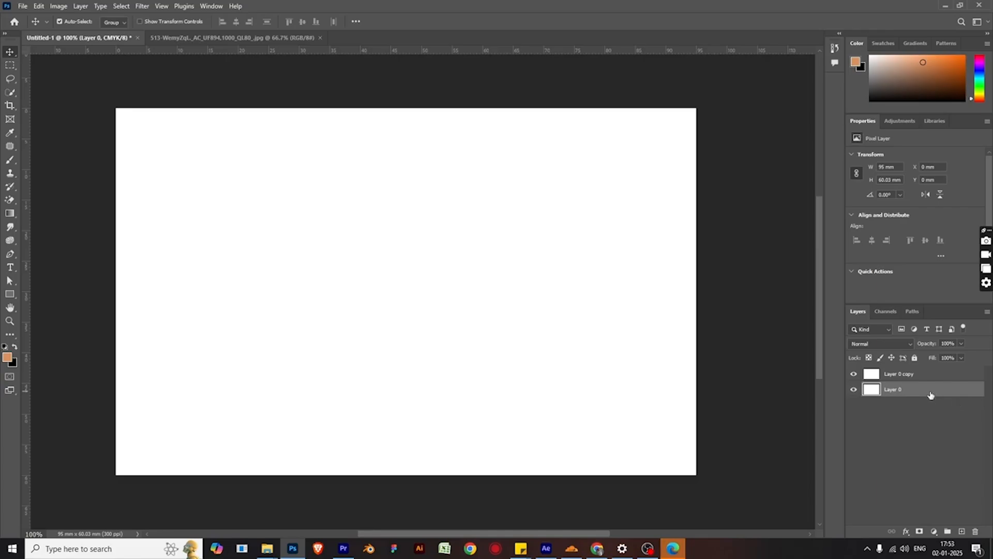
pyautogui.click(914, 357)
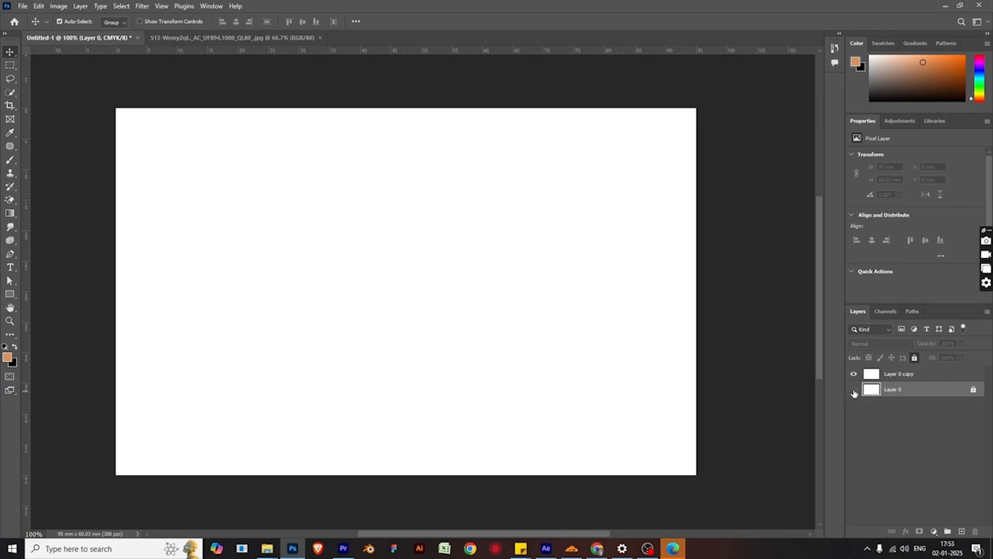
# Turn the visibility of Layer 0 copy off and back on, and make it the active layer.
pyautogui.click(854, 374)
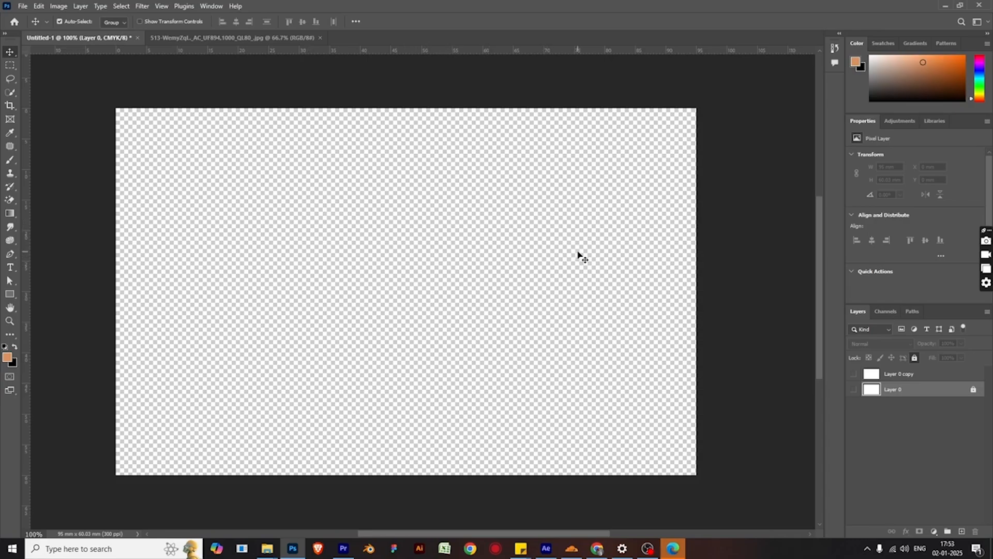
pyautogui.click(854, 374)
pyautogui.click(899, 374)
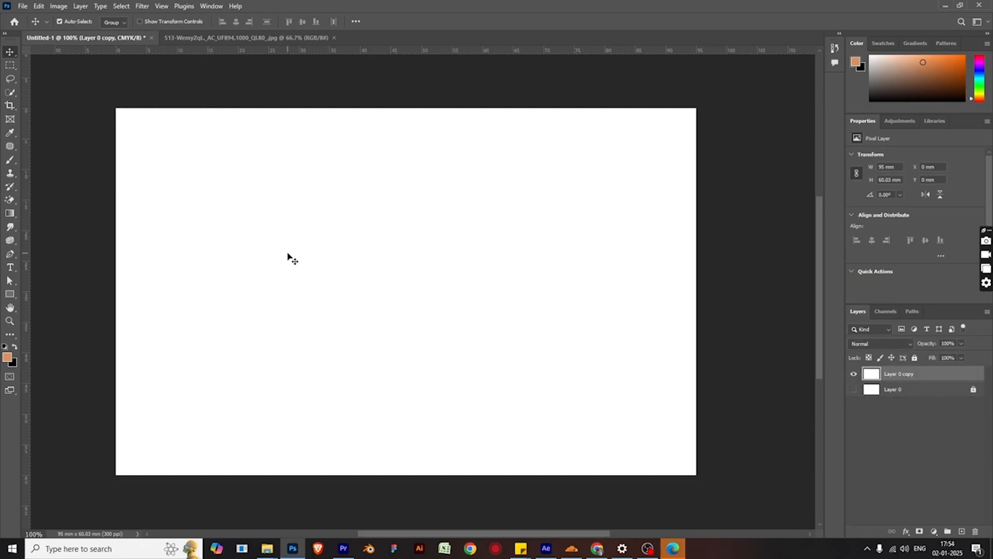
# Set the foreground color to white, ffffff.
pyautogui.click(8, 357)
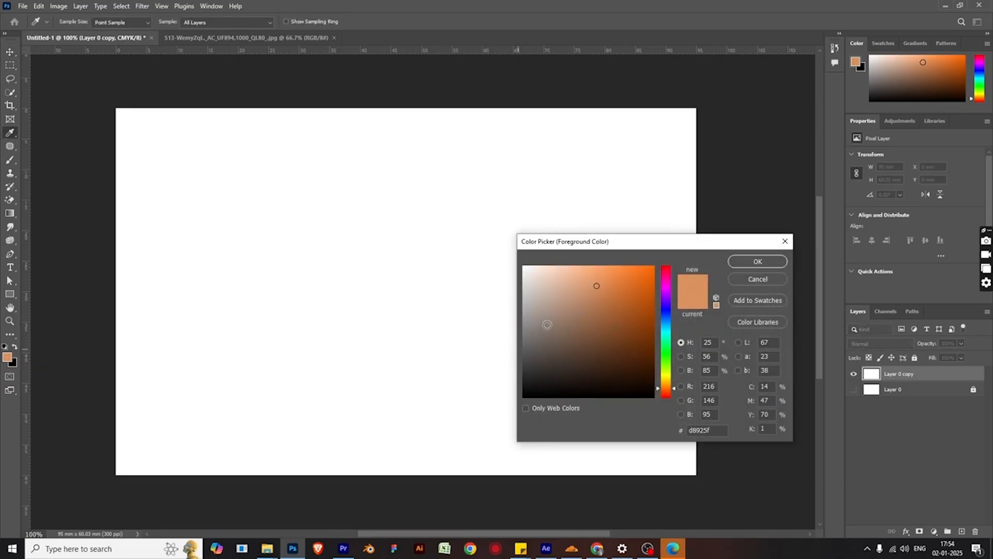
pyautogui.click(514, 236)
pyautogui.click(756, 263)
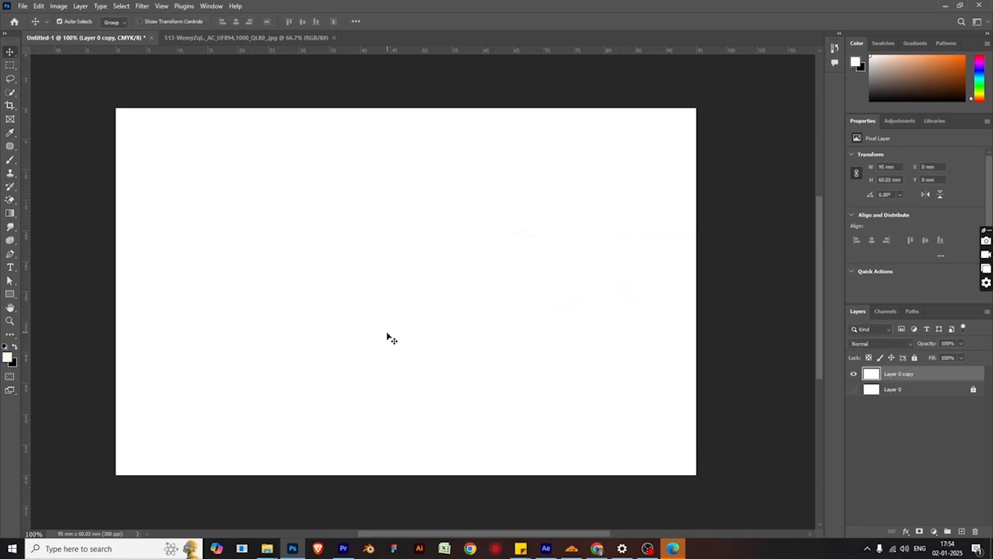
# Set the foreground color to bright red, ff0b0b.
pyautogui.click(10, 359)
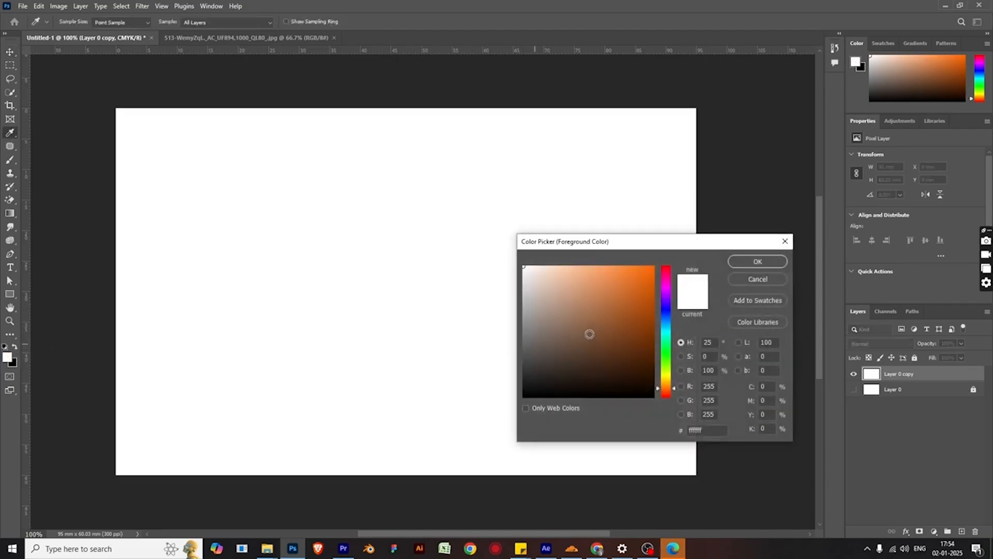
pyautogui.moveTo(590, 334); pyautogui.dragTo(674, 271)
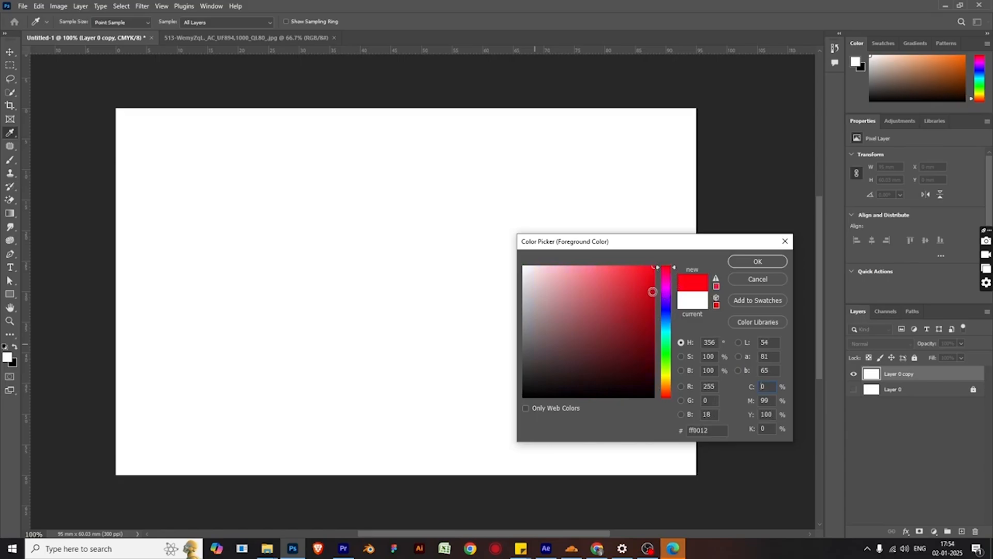
pyautogui.moveTo(666, 290); pyautogui.dragTo(662, 254)
pyautogui.moveTo(647, 281); pyautogui.dragTo(652, 361)
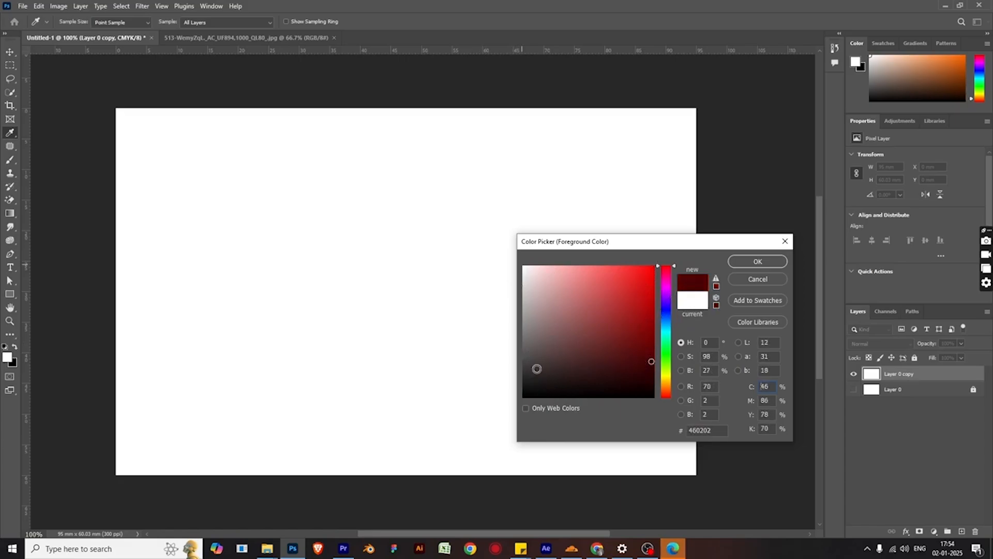
pyautogui.moveTo(639, 281)
pyautogui.mouseDown()
pyautogui.moveTo(660, 263)
pyautogui.moveTo(584, 270)
pyautogui.moveTo(642, 294)
pyautogui.moveTo(637, 374)
pyautogui.moveTo(648, 266)
pyautogui.mouseUp()
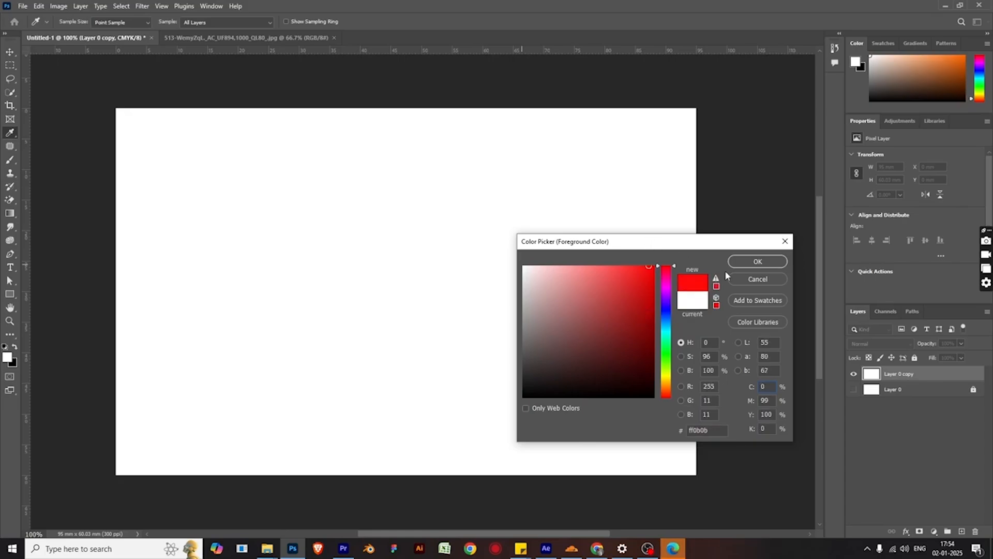
pyautogui.click(758, 262)
pyautogui.press('v')
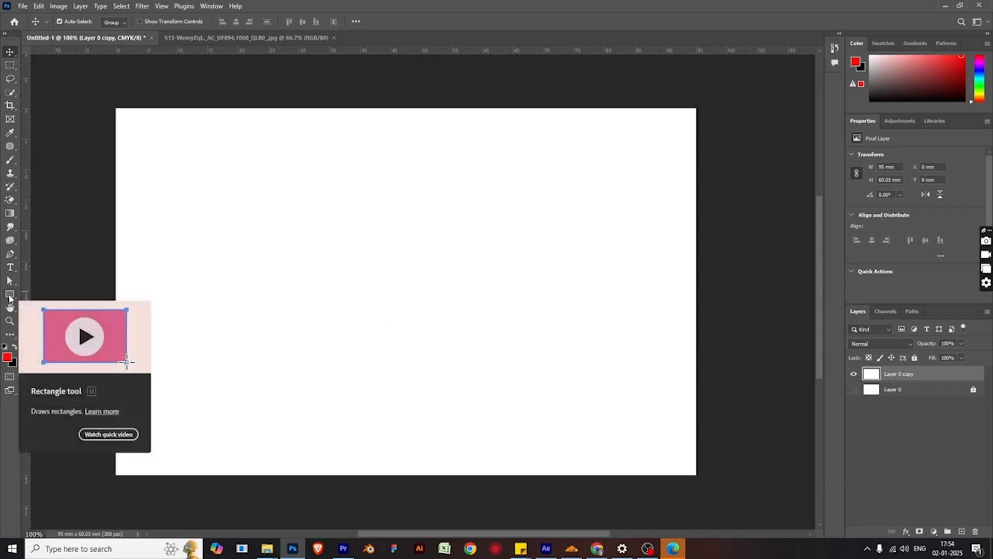
# Try covering the whole card with a red rectangle shape, and undo it.
pyautogui.moveTo(9, 298); pyautogui.dragTo(62, 294)
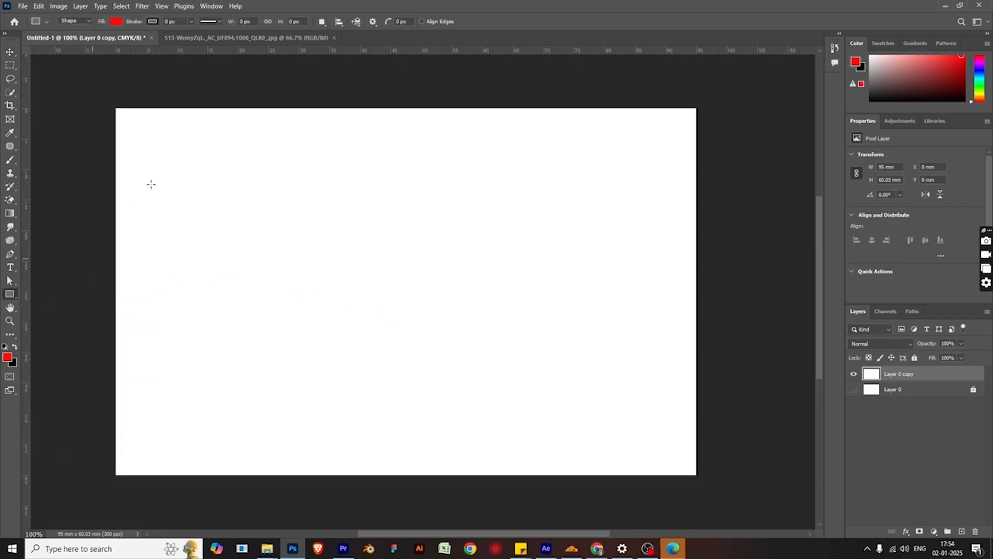
pyautogui.moveTo(116, 107); pyautogui.dragTo(697, 475)
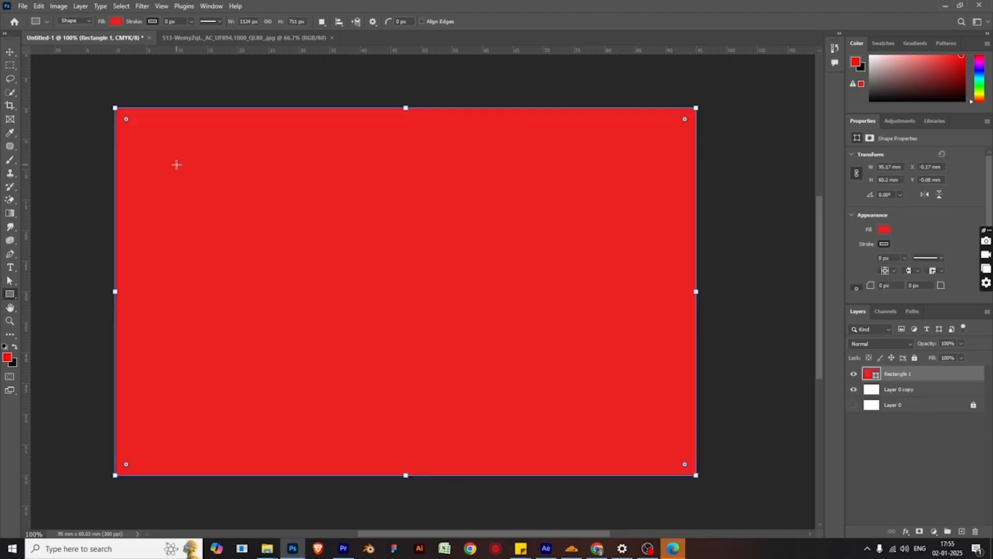
pyautogui.hotkey('ctrl', 'z')
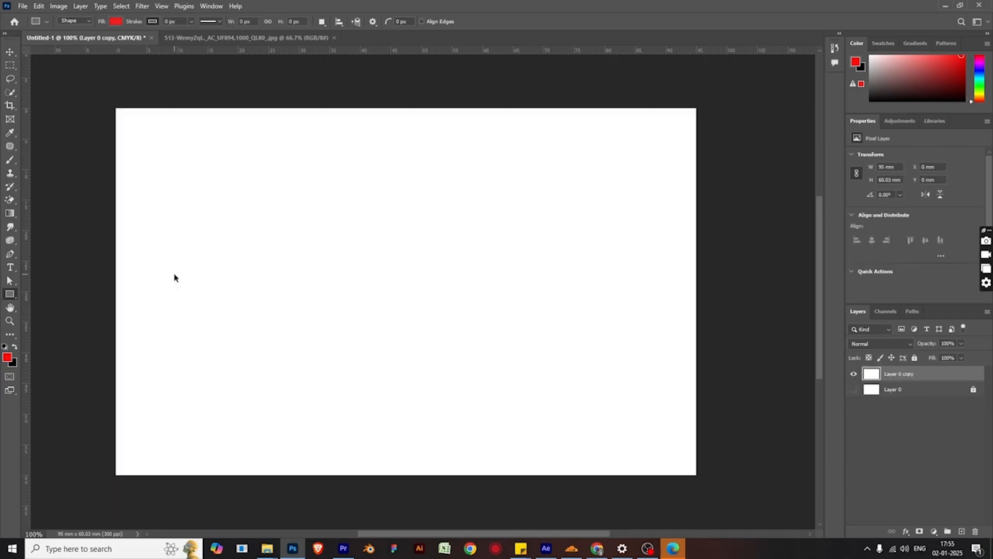
pyautogui.scroll(-2, 251, 326)
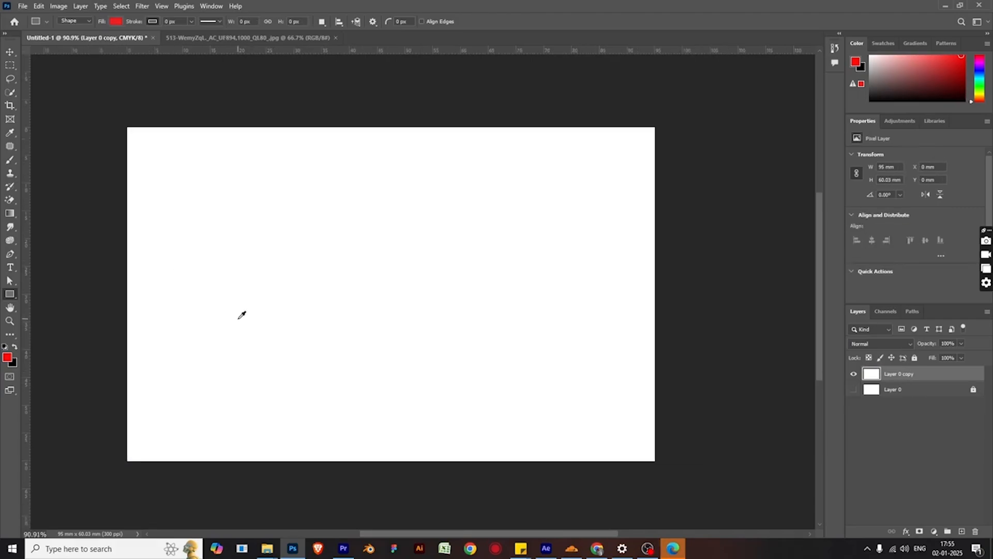
# Fill Layer 0 copy with the red foreground color and rename the layer BG.
pyautogui.click(14, 53)
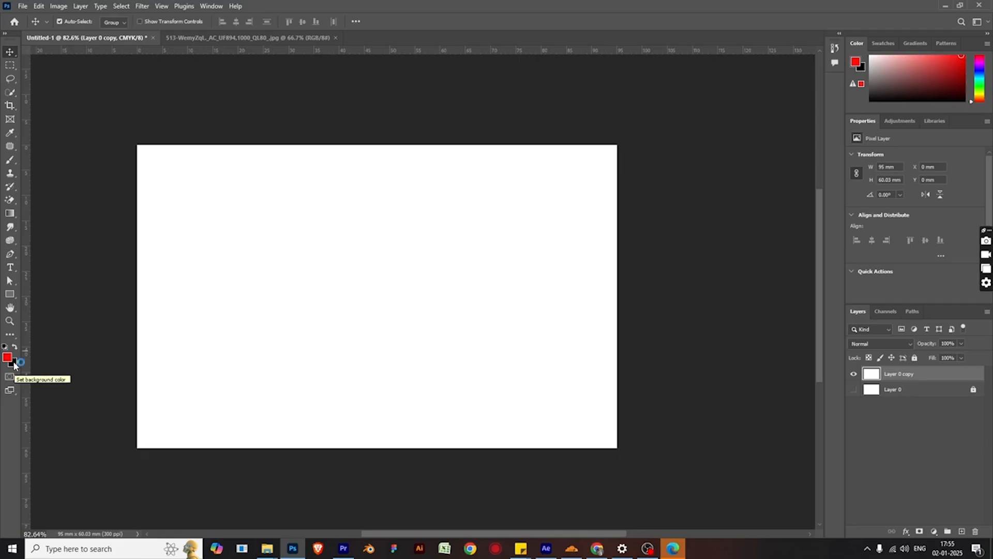
pyautogui.click(14, 363)
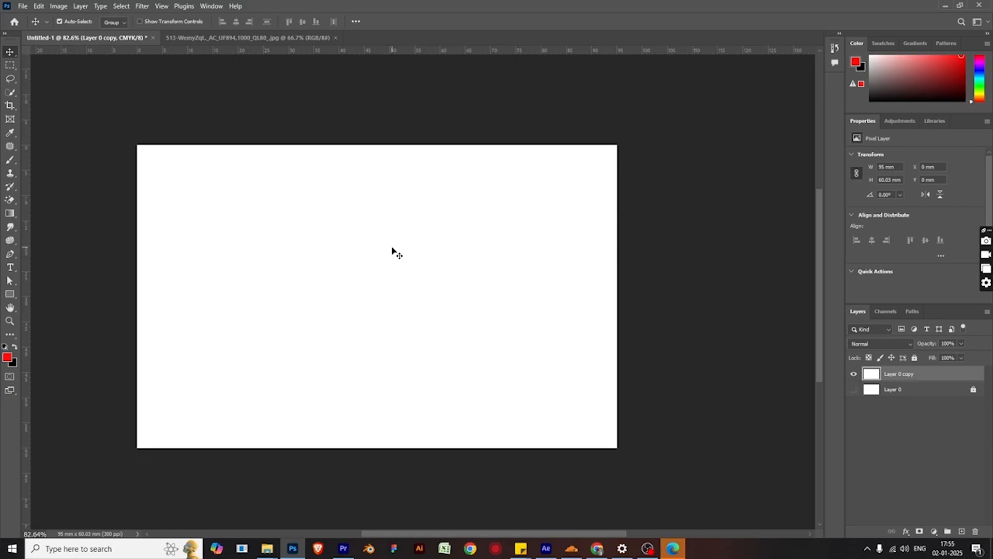
pyautogui.hotkey('alt', 'BackSpace')
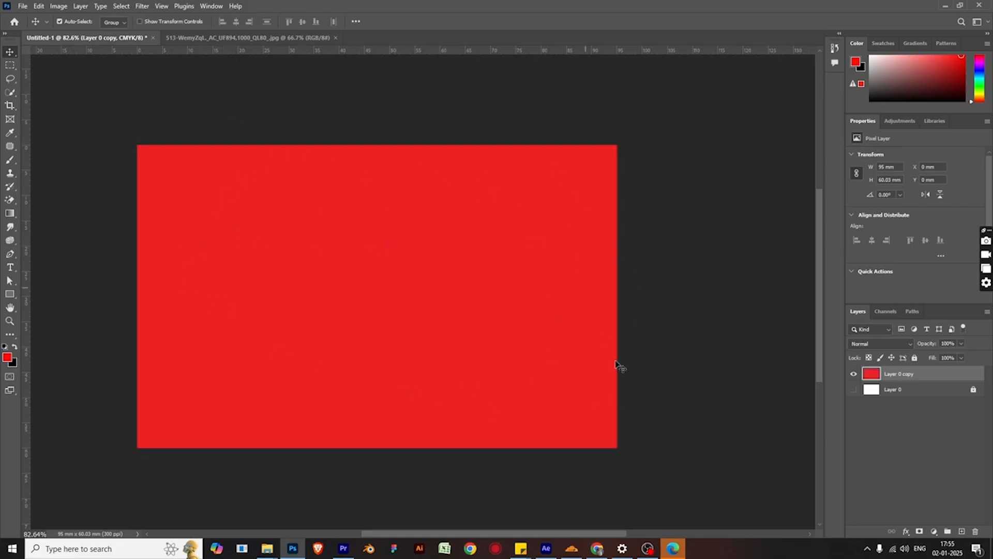
pyautogui.doubleClick(913, 374)
pyautogui.write('BG')
pyautogui.press('Return')
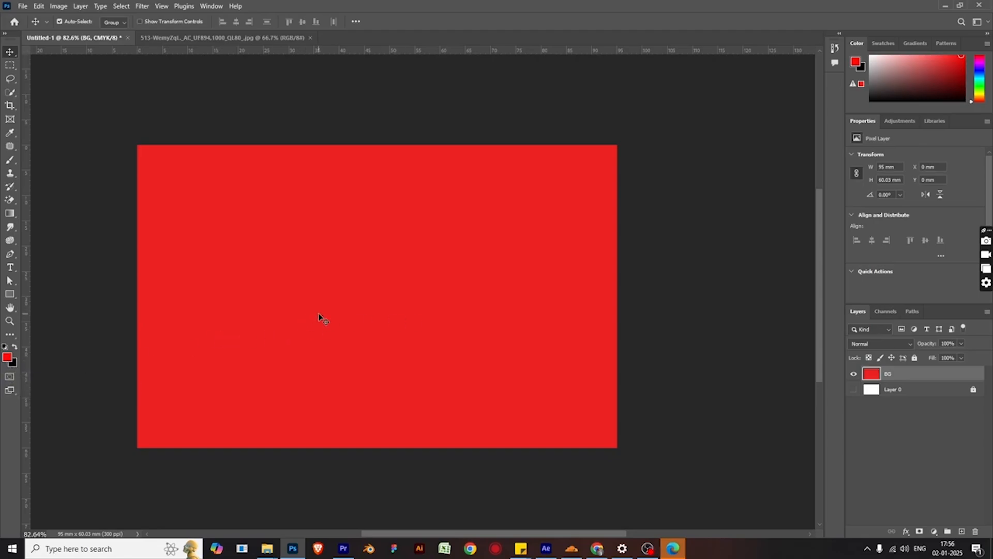
# Fill the BG layer with the black background color, and swap the foreground and background colors back and forth.
pyautogui.hotkey('ctrl', 'BackSpace')
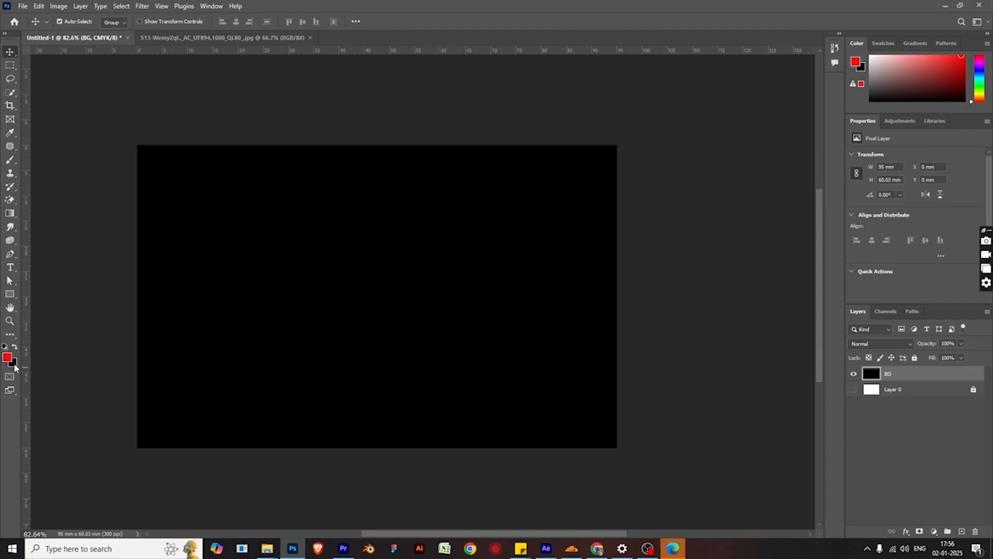
pyautogui.press('x')
pyautogui.press('x')
# Start saving the document under a new name, and choose the Desktop as its location.
pyautogui.click(23, 8)
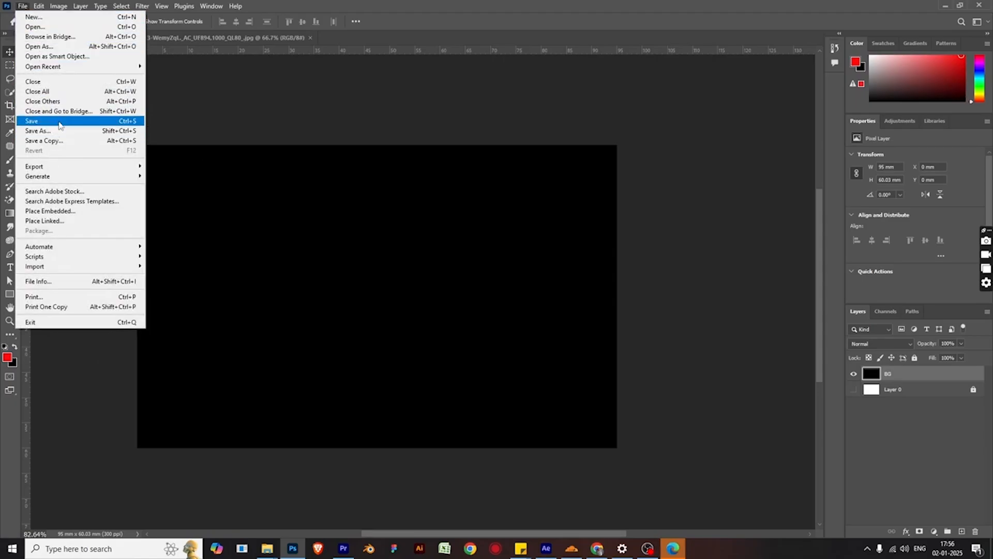
pyautogui.click(57, 130)
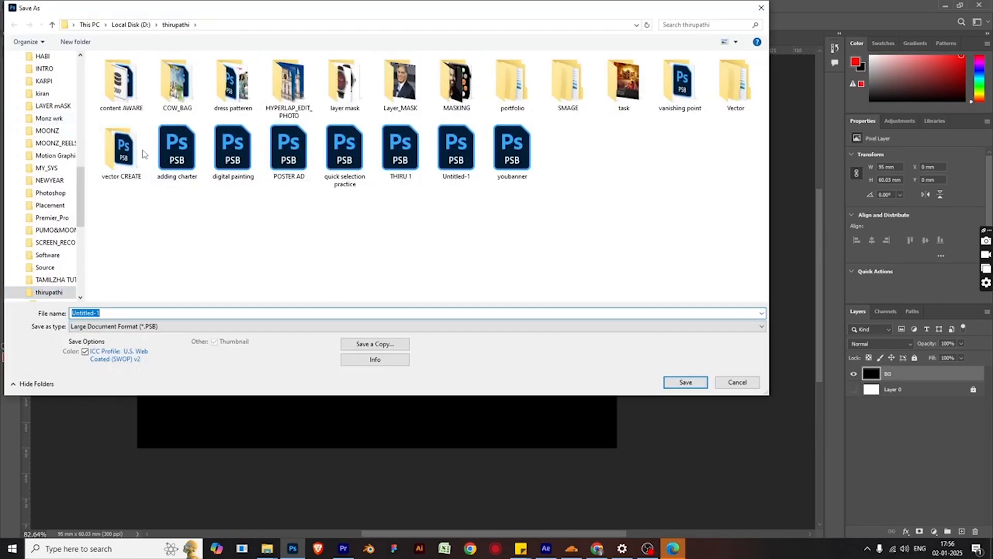
pyautogui.moveTo(88, 216); pyautogui.dragTo(96, 88)
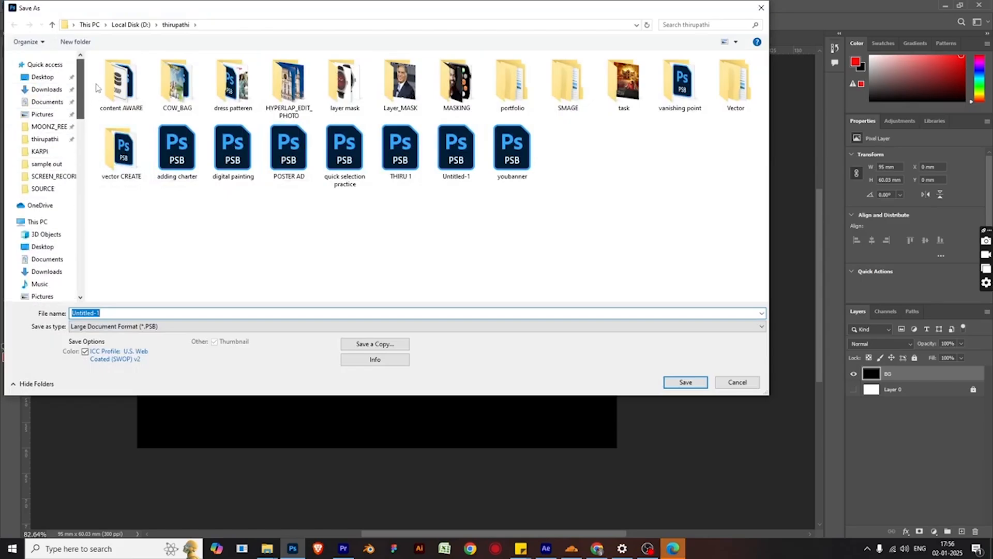
pyautogui.click(52, 221)
pyautogui.doubleClick(328, 166)
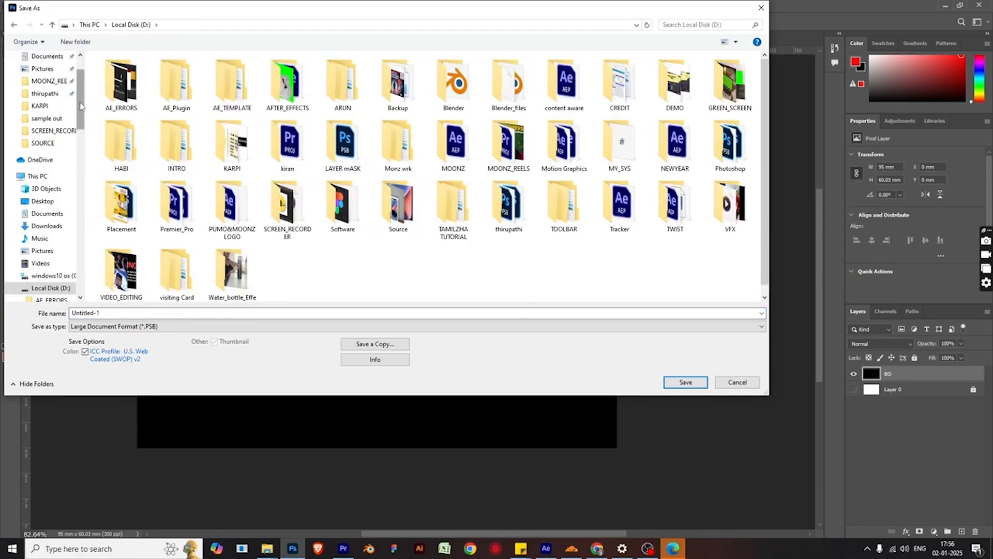
pyautogui.scroll(2, 46, 103)
pyautogui.click(51, 78)
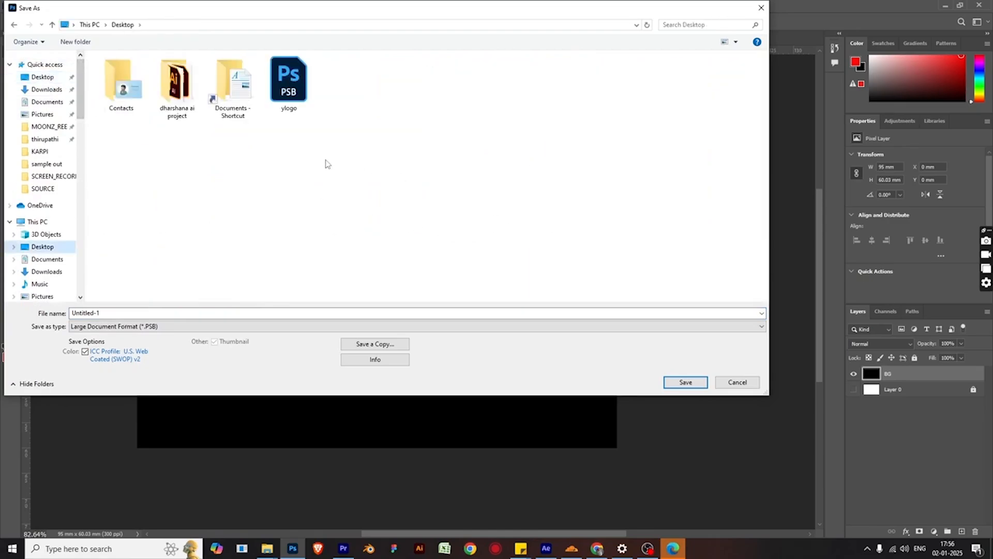
# Create a new folder named PS on the Desktop and open it.
pyautogui.rightClick(362, 150)
pyautogui.moveTo(440, 259)
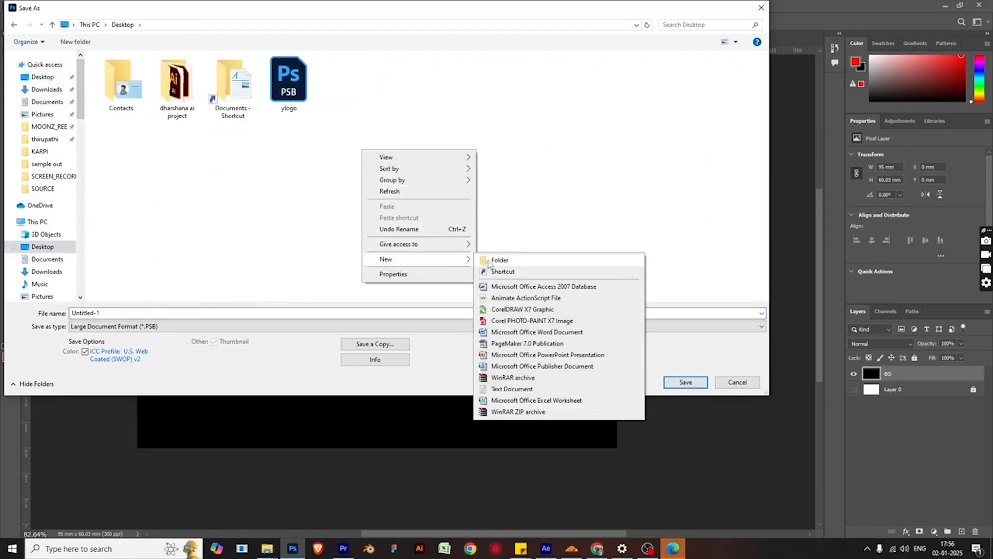
pyautogui.click(490, 260)
pyautogui.write('PS')
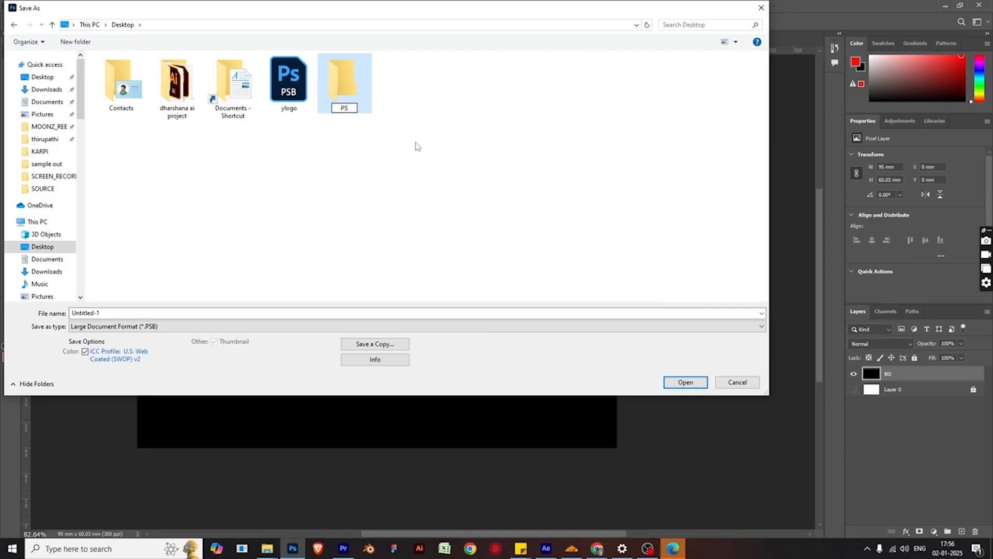
pyautogui.press('Return')
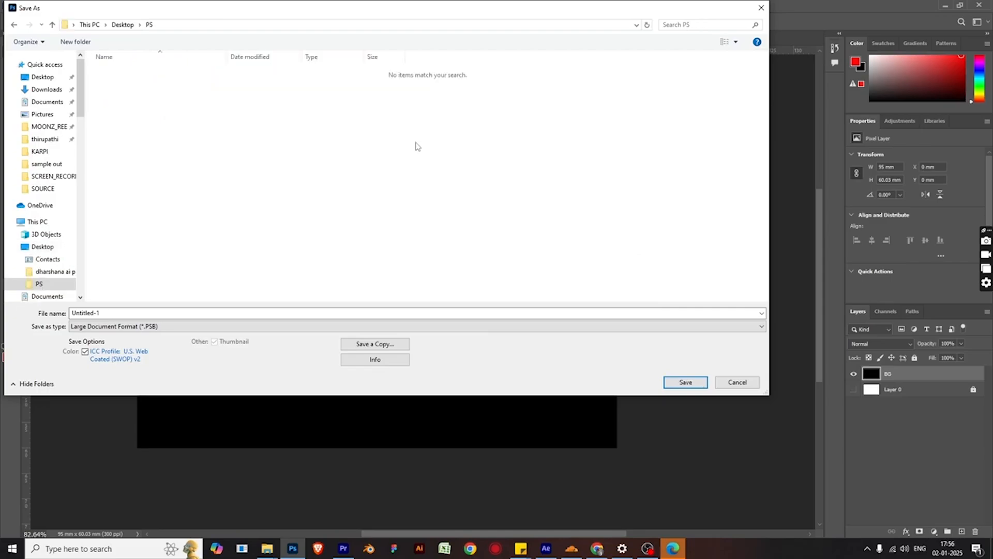
# Save the document as BG_CREATE in Large Document Format (*.PSB).
pyautogui.click(283, 314)
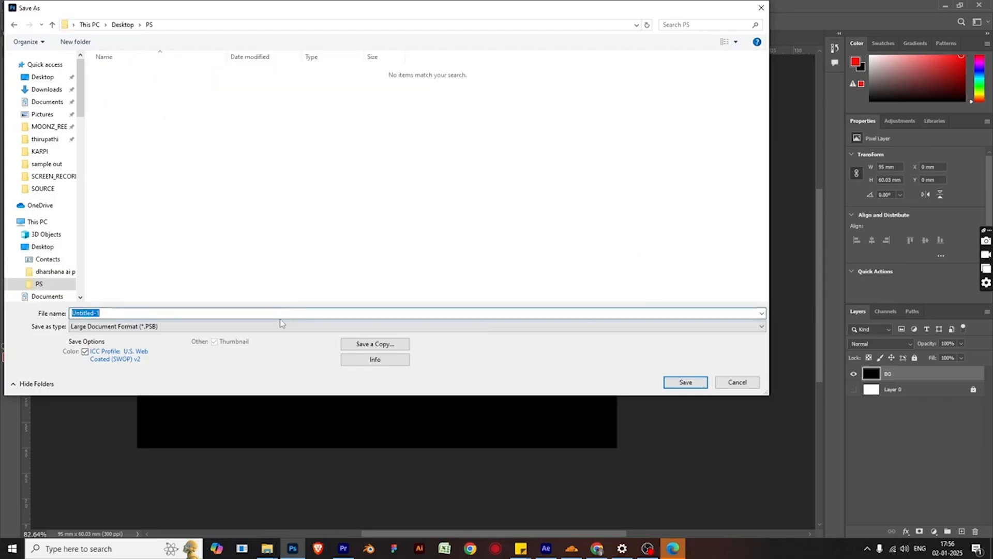
pyautogui.write('BG_')
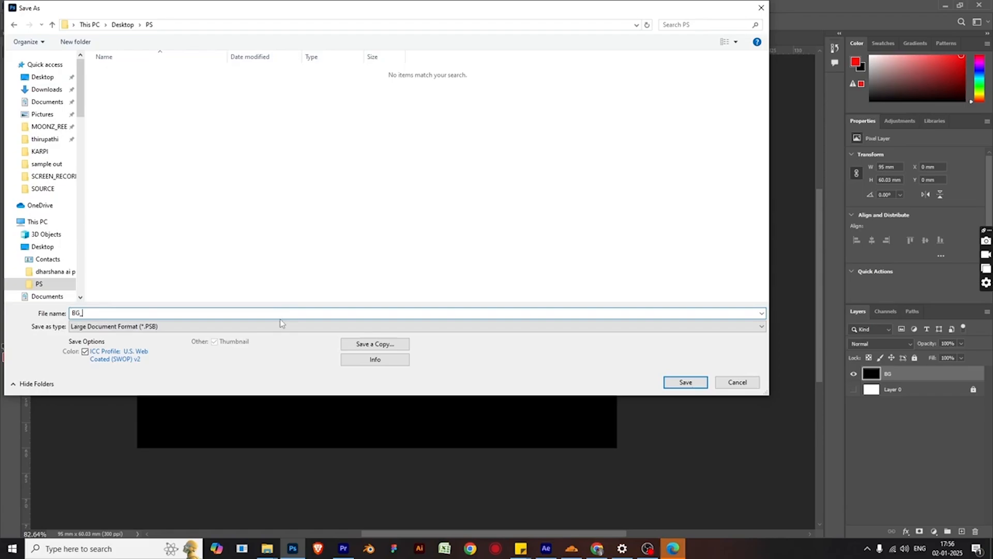
pyautogui.write('CREATE')
pyautogui.click(167, 328)
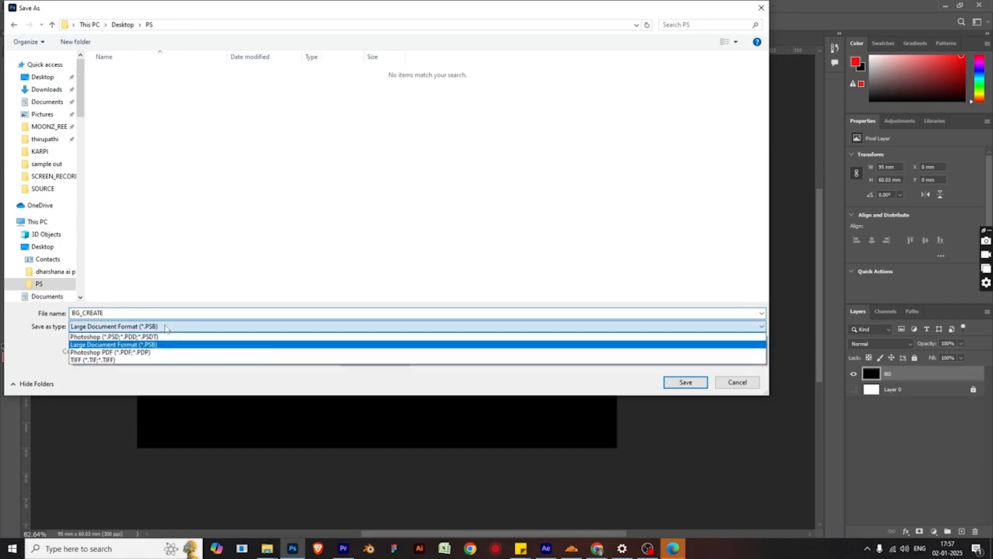
pyautogui.click(155, 344)
pyautogui.click(686, 383)
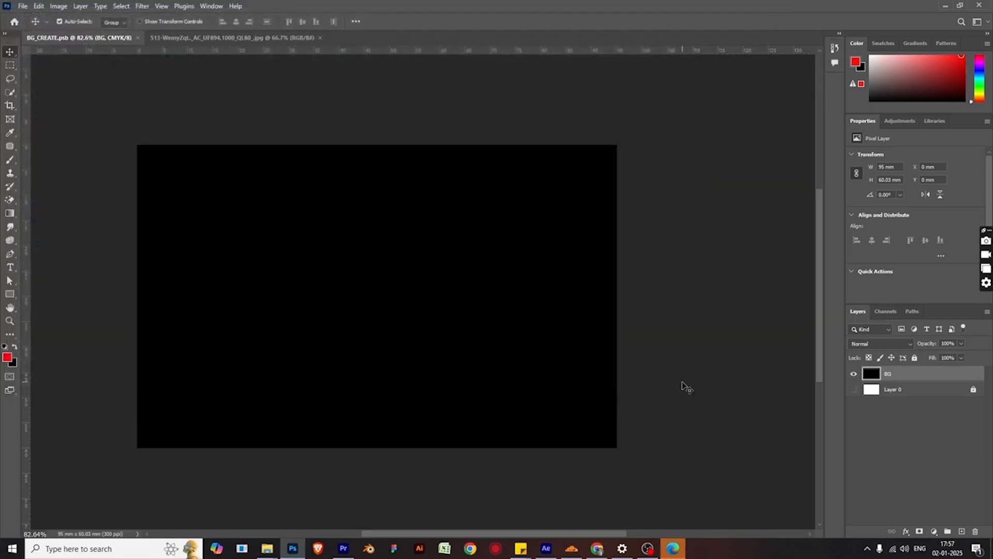
# Close both open documents and reopen BG_CREATE from the PS folder on the Desktop.
pyautogui.click(137, 37)
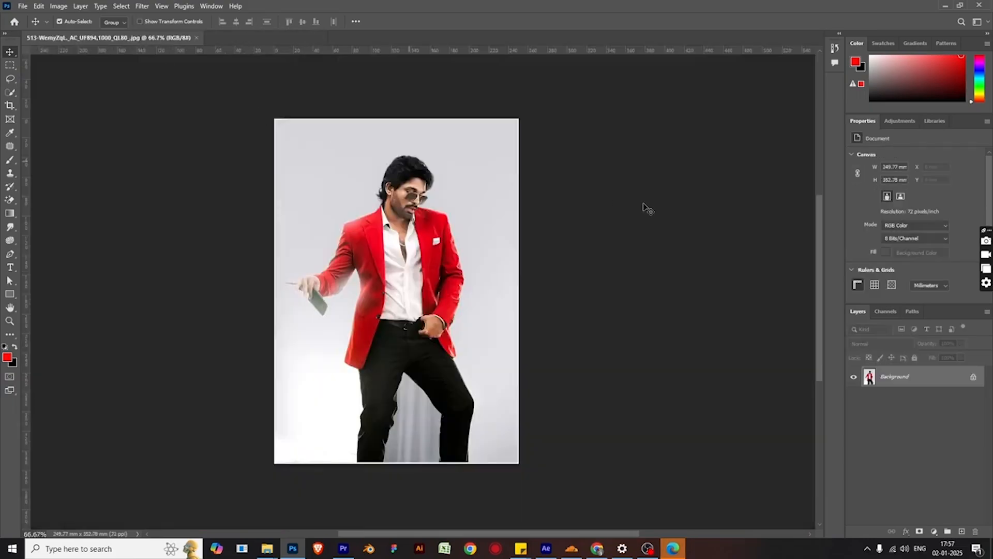
pyautogui.click(198, 38)
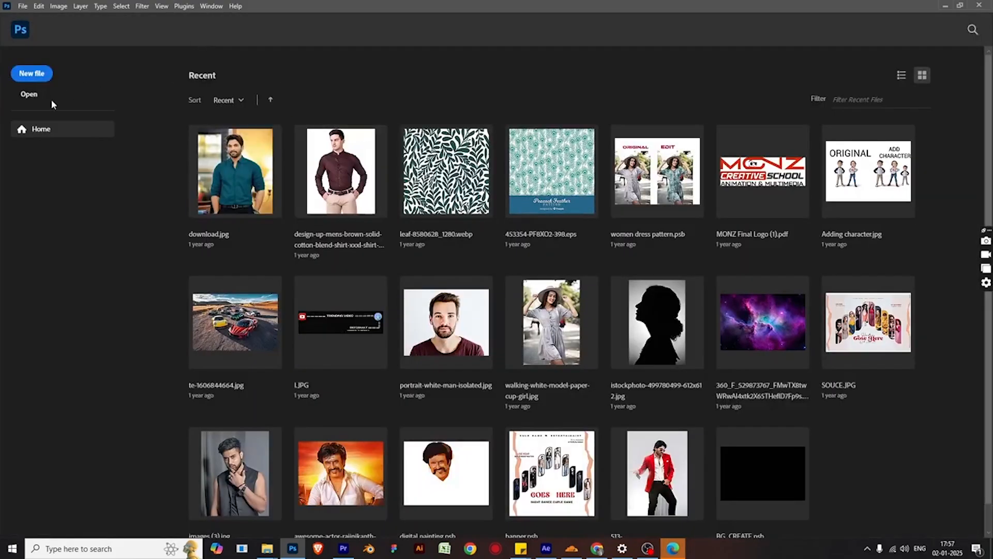
pyautogui.click(31, 95)
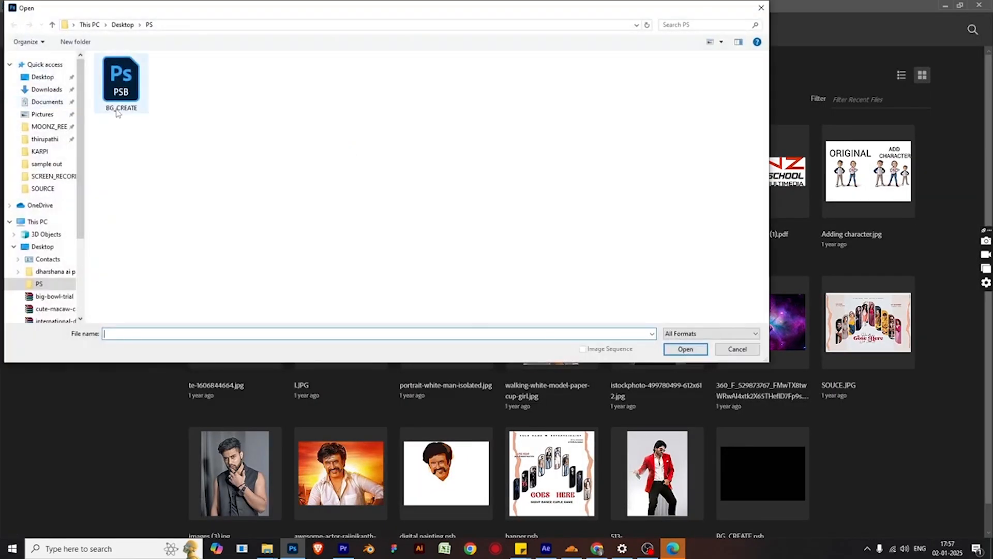
pyautogui.click(43, 76)
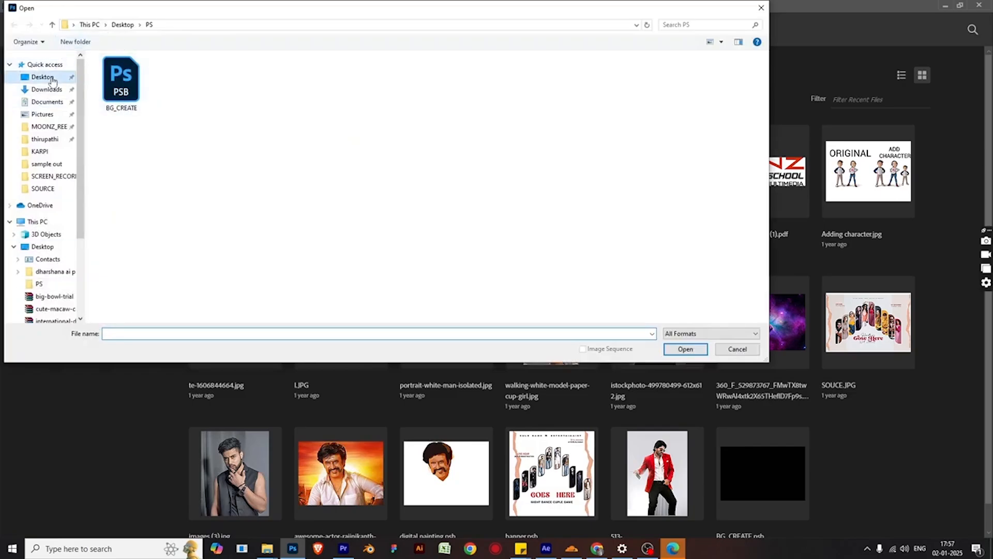
pyautogui.doubleClick(232, 83)
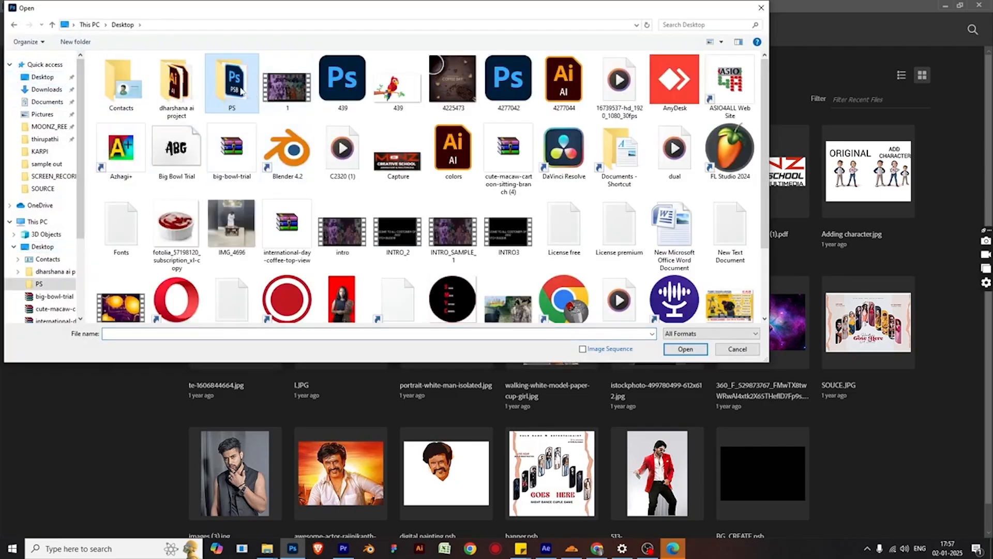
pyautogui.click(133, 83)
pyautogui.click(677, 348)
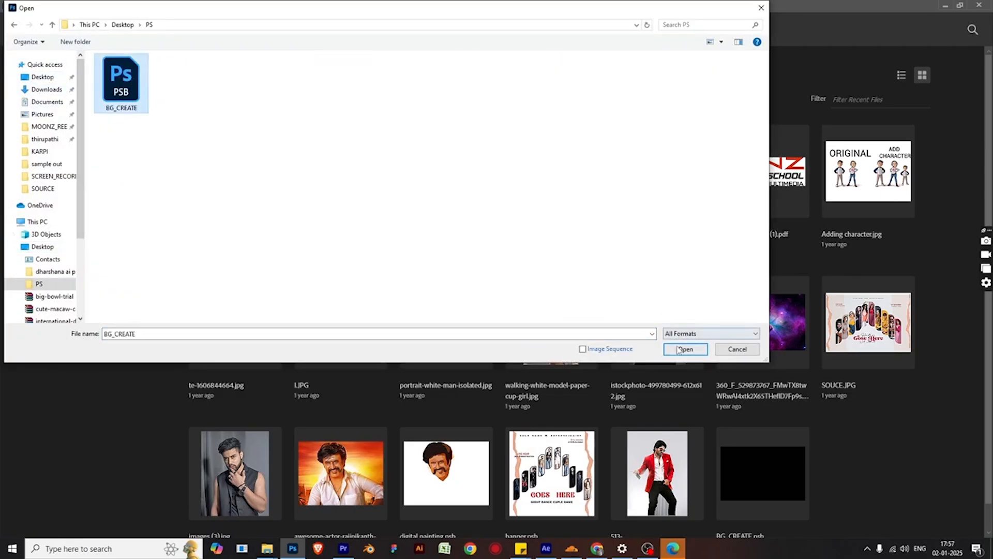